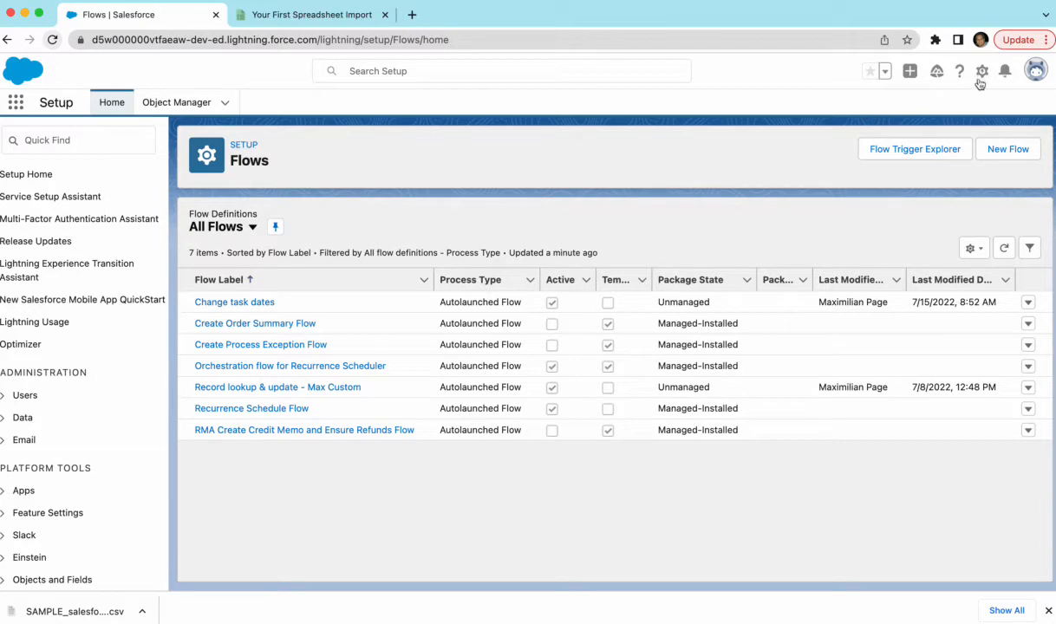
Locate the Flows entry under Process Automation in the Salesforce Setup navigation
click(982, 71)
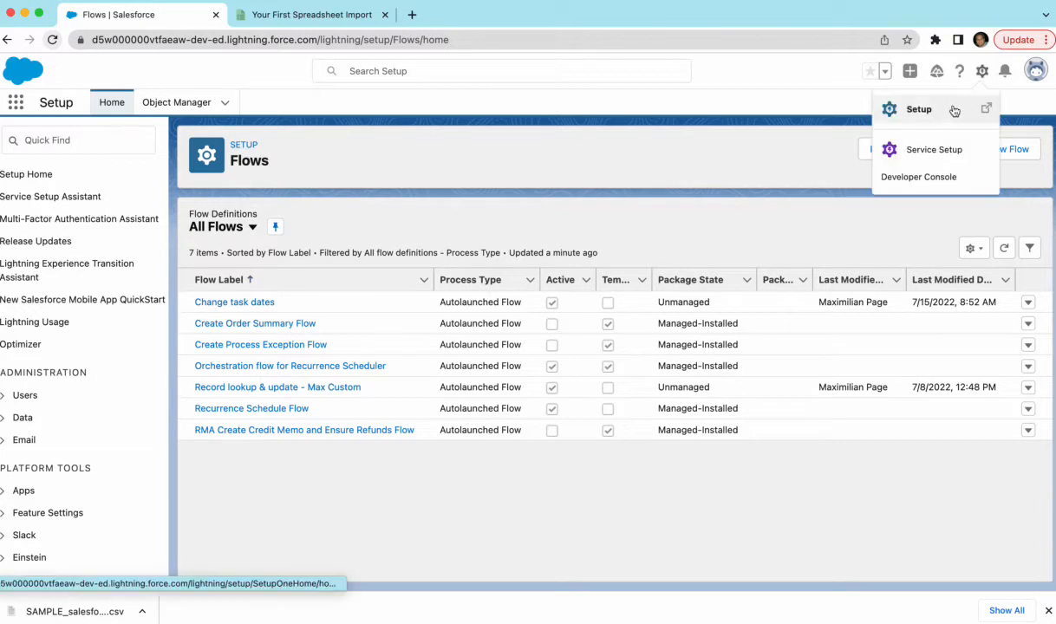
click(503, 137)
scroll(64, 226, down, 7)
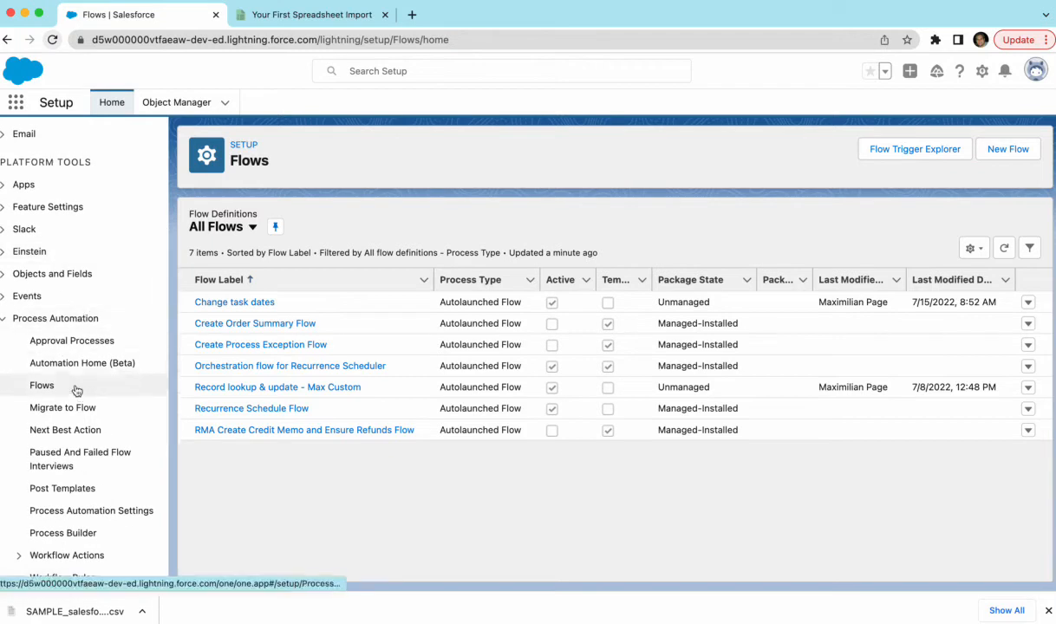
scroll(69, 381, down, 1)
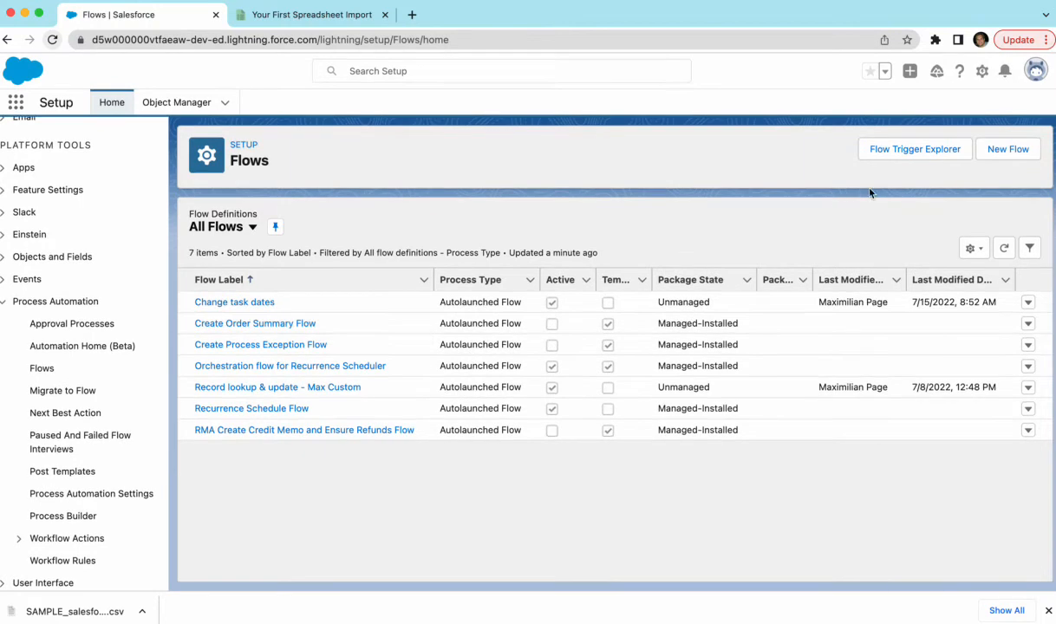
Review the available types for a new flow, including Autolaunched Flow, and open the existing custom Record lookup & update flow
click(992, 153)
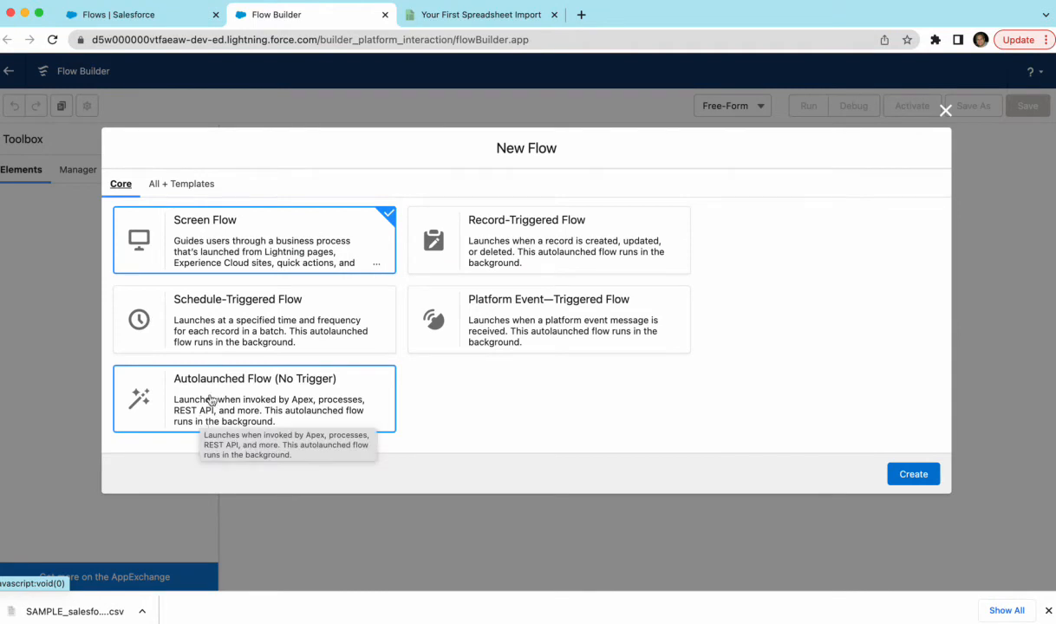
click(141, 19)
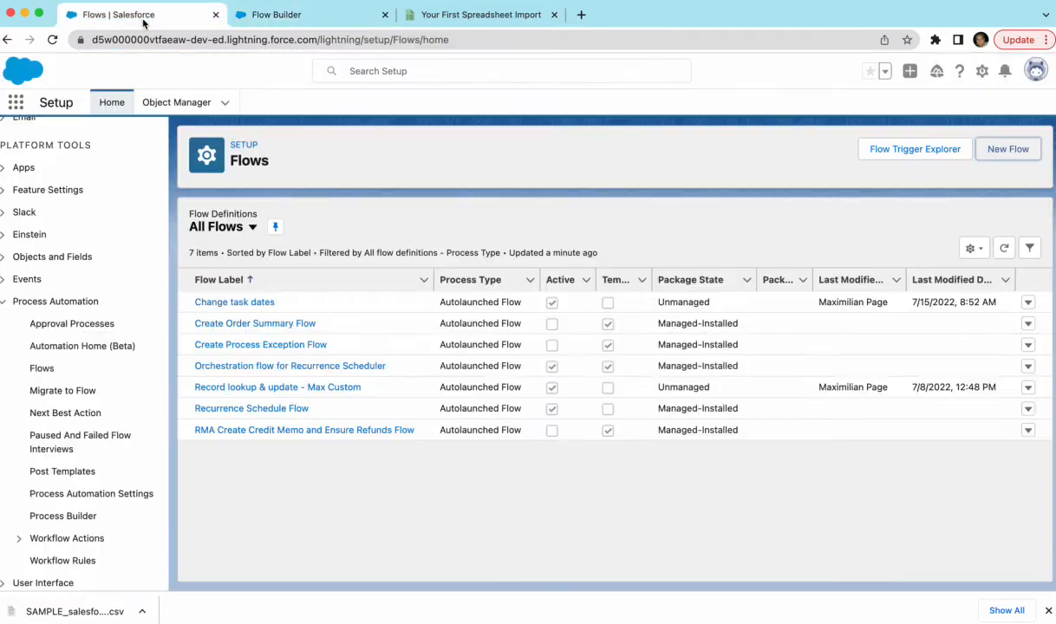
click(311, 390)
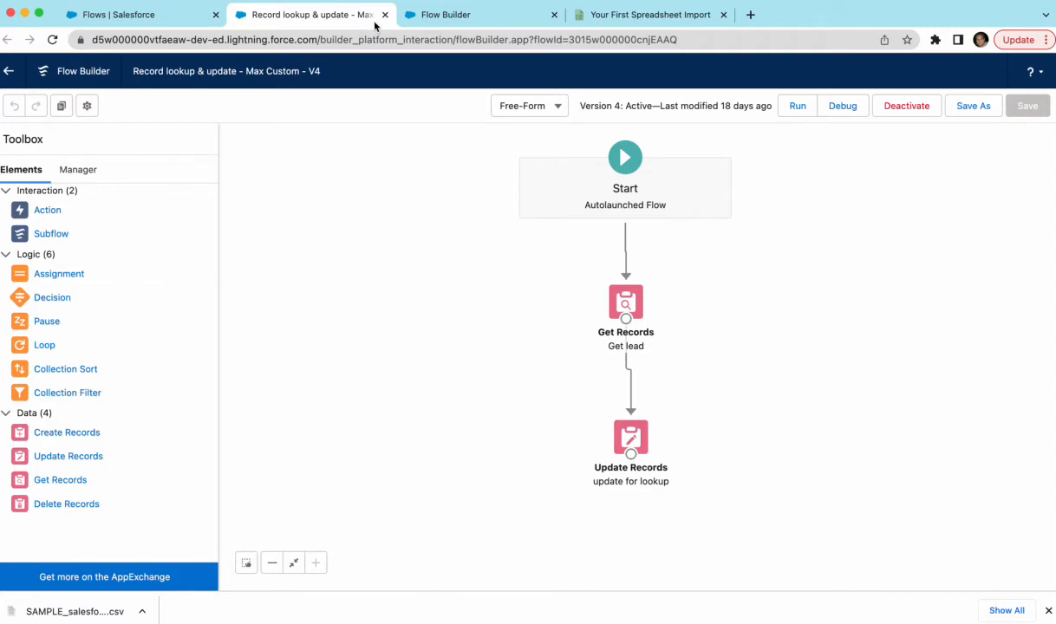
Switch to EasyCSV, show the downloaded sample CSV file in Finder and preview its contents
click(640, 17)
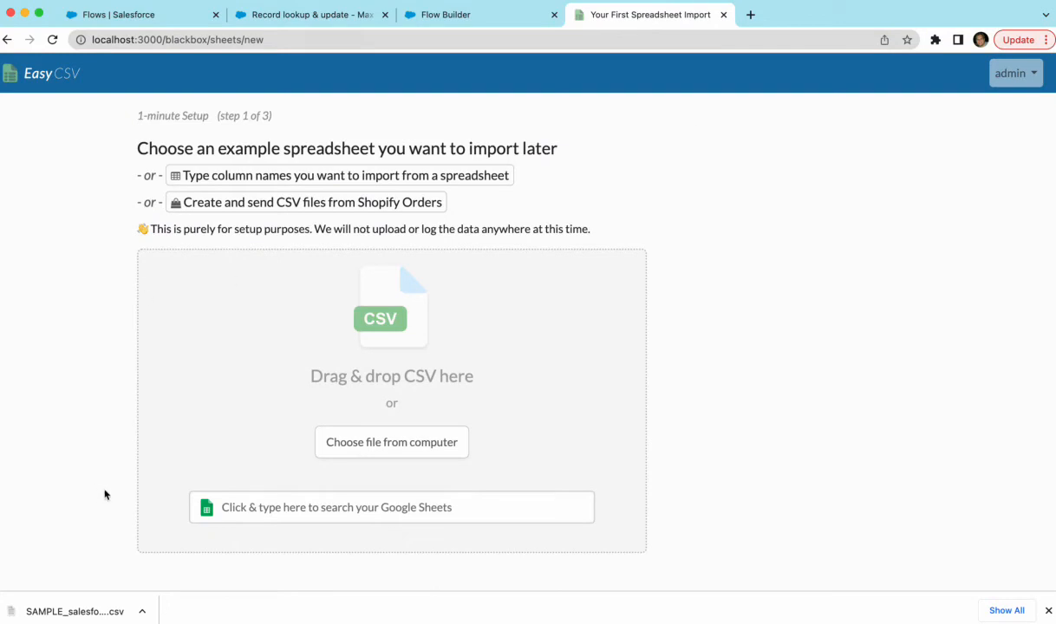
click(141, 612)
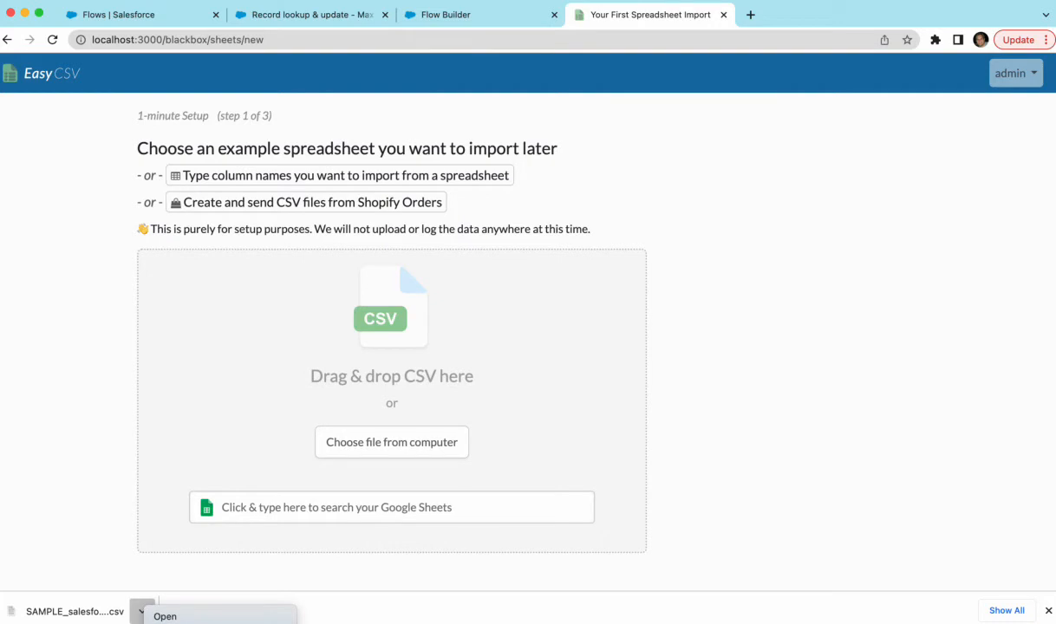
click(164, 616)
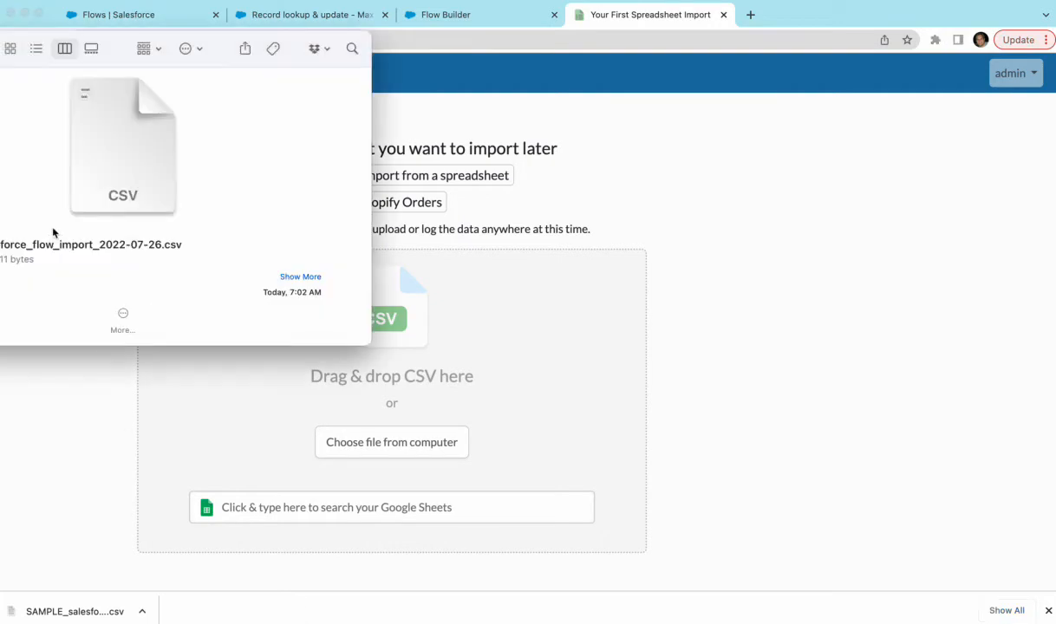
key(space)
drag(2, 261, 648, 244)
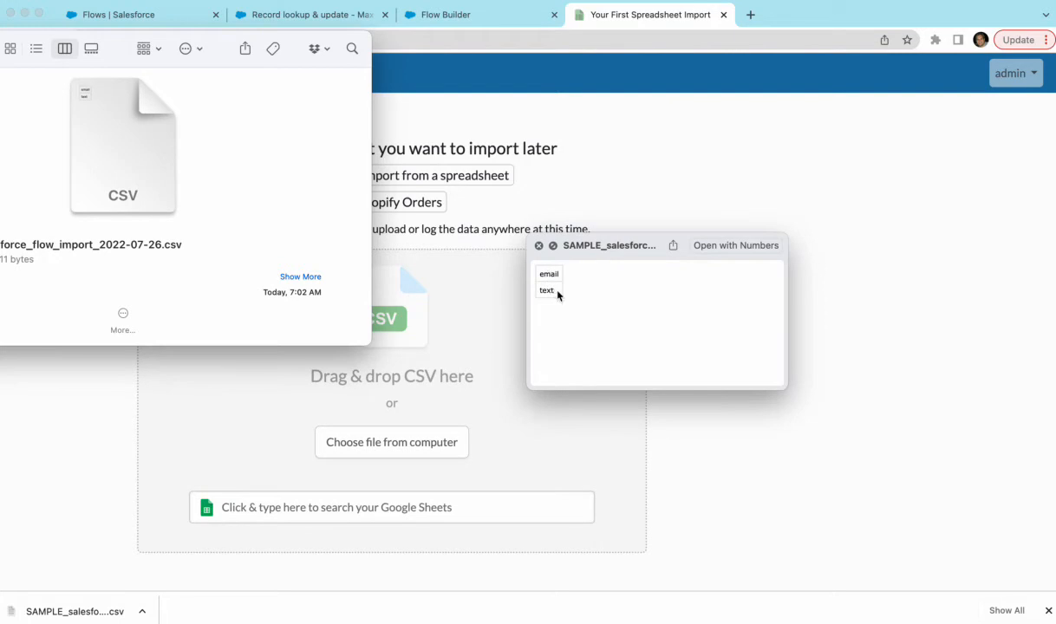
click(538, 245)
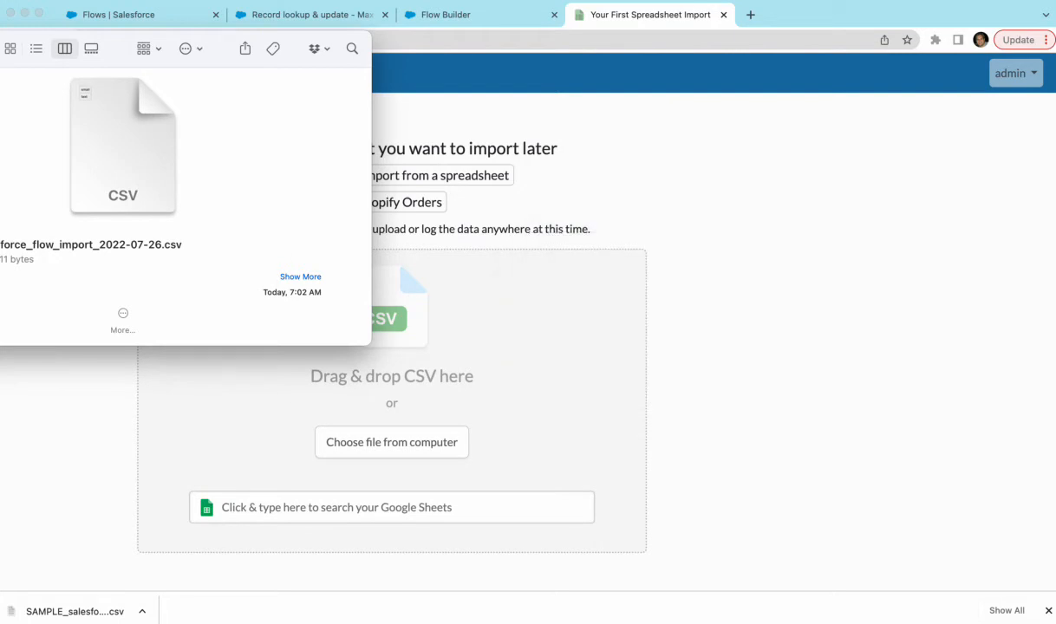
Upload the sample CSV as the example spreadsheet and name the import page SF Flow Tester Import
drag(54, 606, 227, 335)
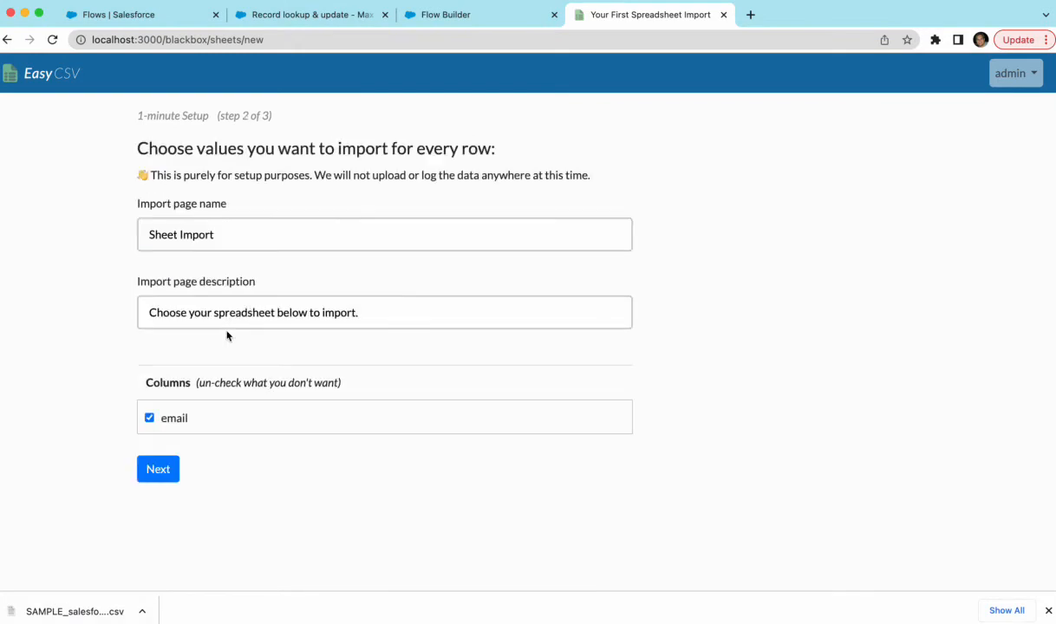
double_click(169, 238)
text(SF Flow Te)
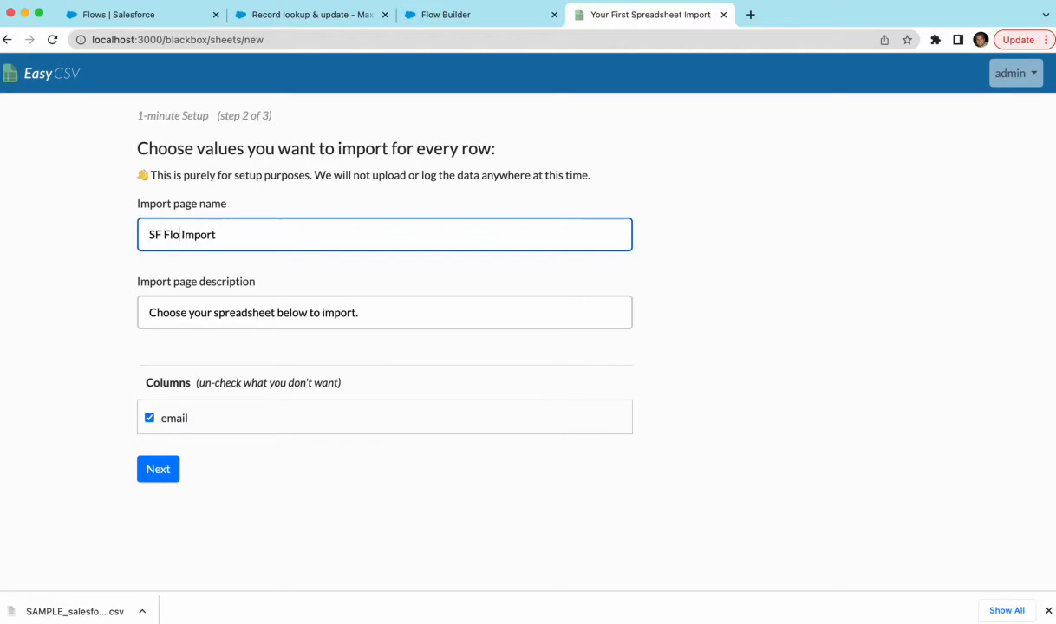
text(ster)
Continue to the destination choice with the email column kept and select Salesforce as the receiving app
click(156, 469)
scroll(238, 319, down, 5)
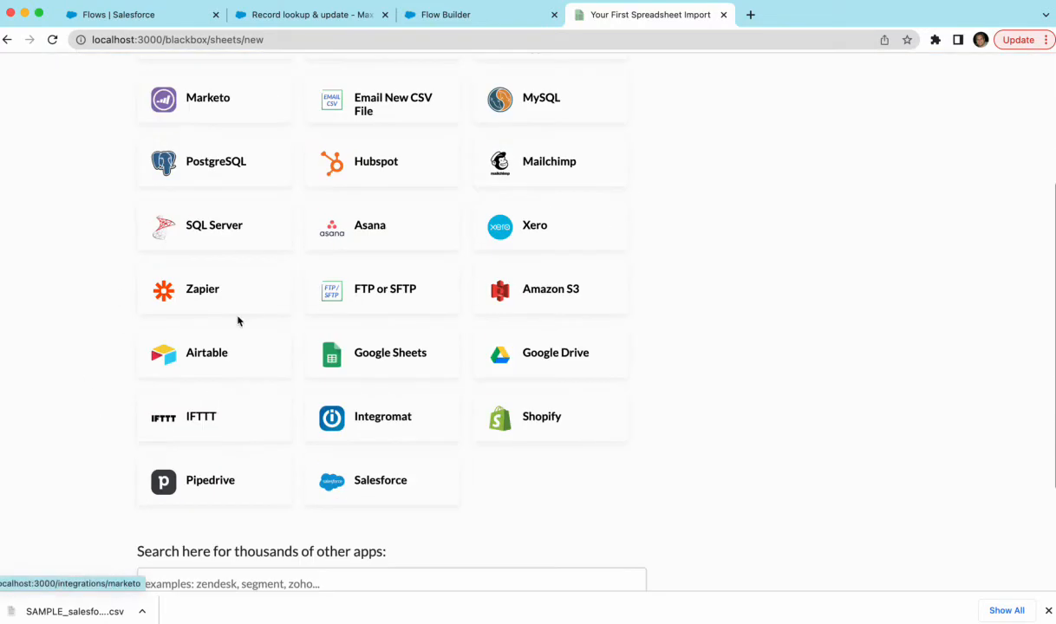
click(339, 493)
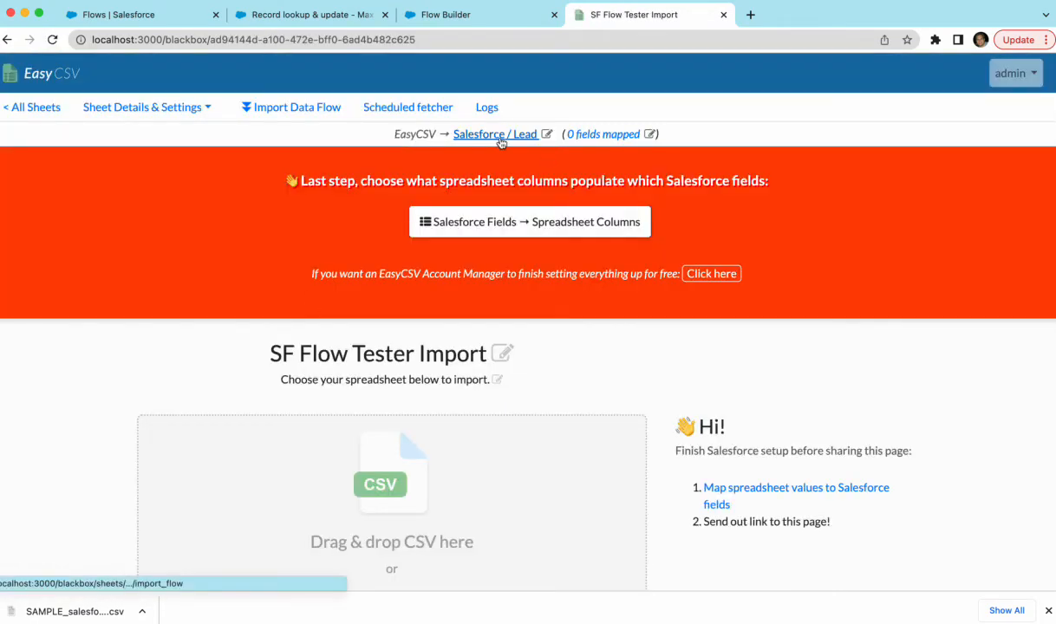
Examine the file source options of the Import Data Flow, including email imports and scheduled downloads
click(317, 115)
scroll(188, 212, down, 3)
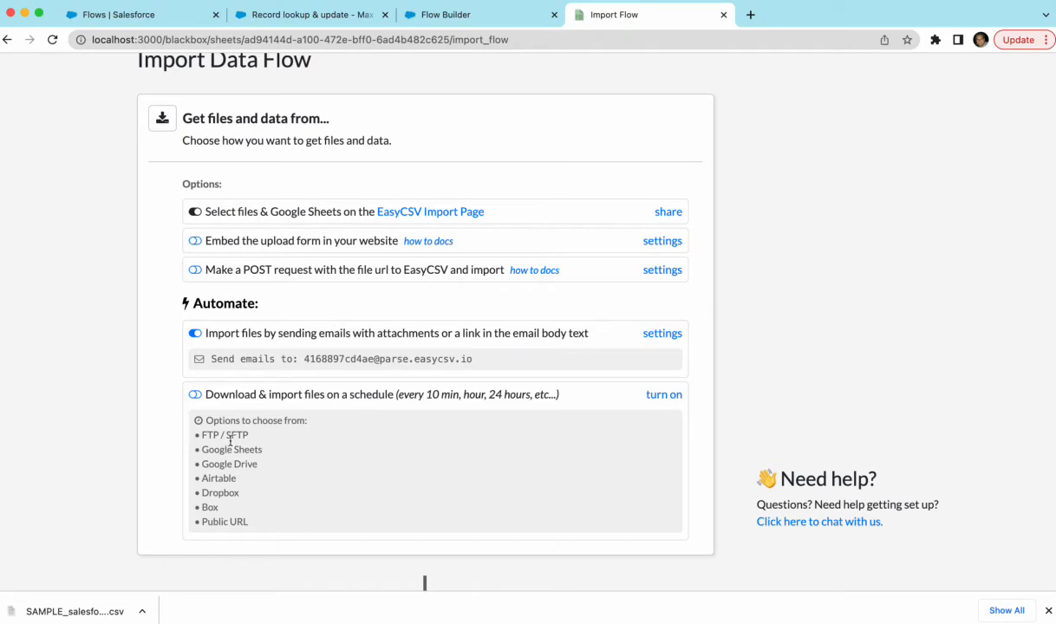
drag(207, 435, 254, 520)
click(291, 512)
scroll(95, 428, down, 1)
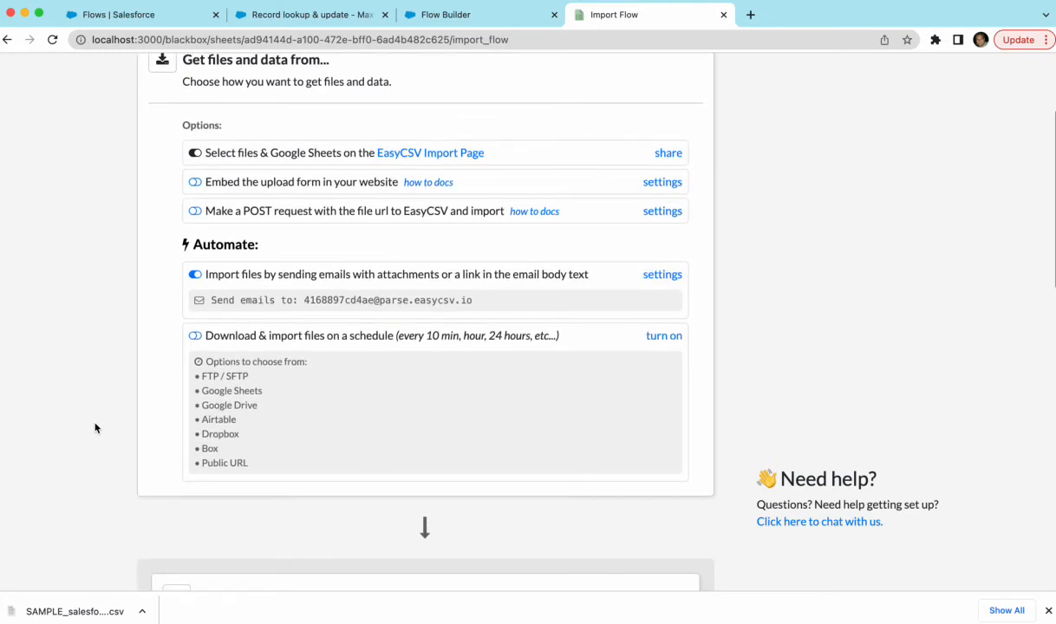
scroll(95, 427, down, 3)
scroll(95, 427, down, 3)
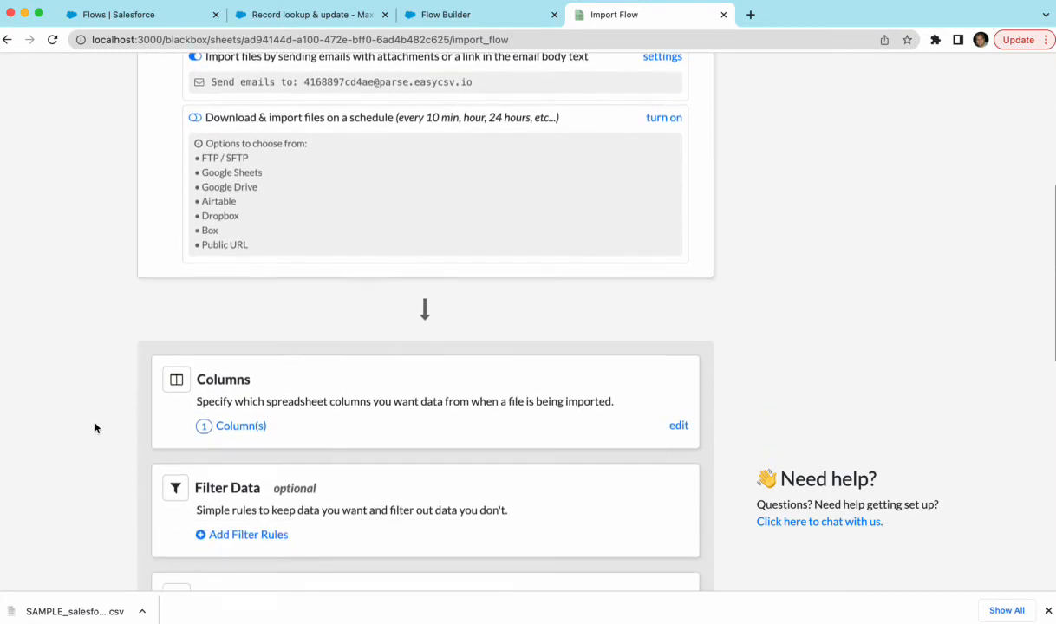
Return to the SF Flow Tester Import page and view its file upload area
scroll(95, 426, up, 10)
click(22, 113)
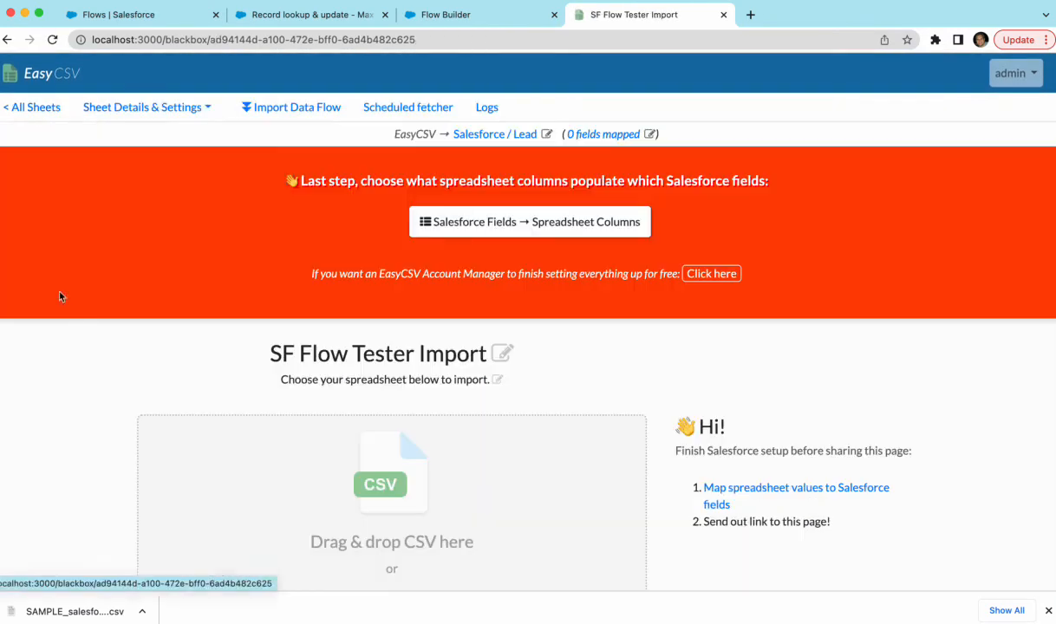
scroll(138, 468, down, 3)
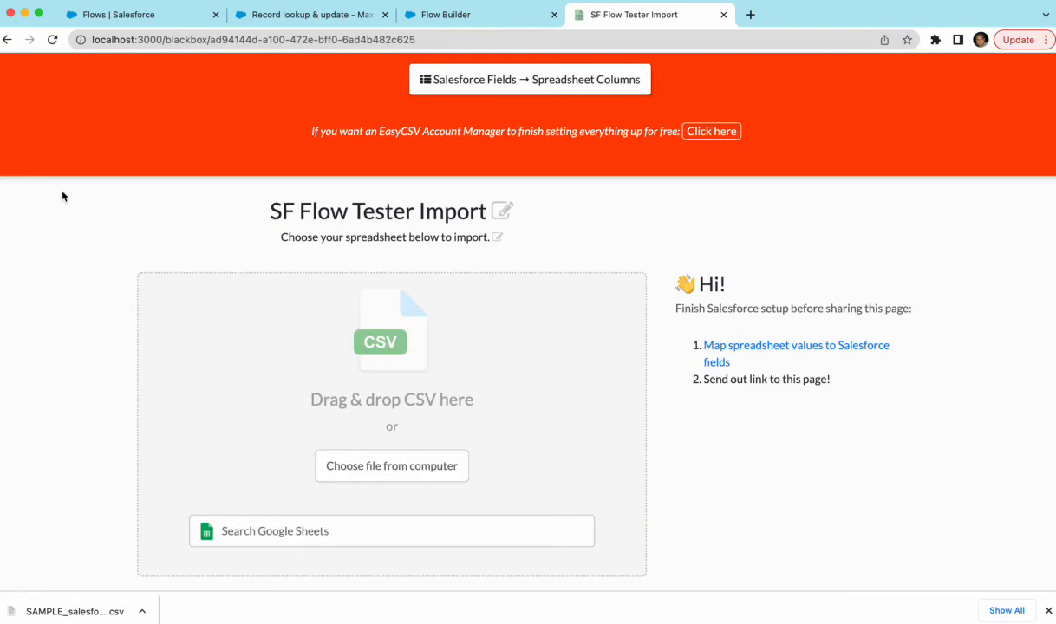
scroll(62, 193, up, 3)
Examine the Columns, Filter Data and Add Virtual Fields sections of the Import Data Flow
click(269, 108)
scroll(332, 294, down, 10)
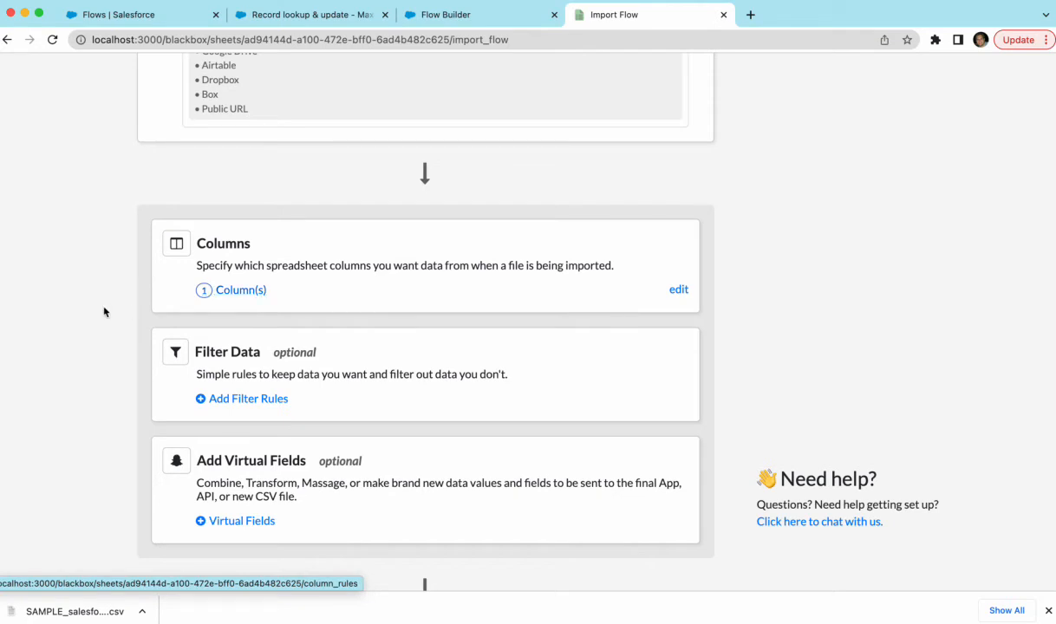
scroll(102, 297, down, 2)
drag(230, 279, 347, 280)
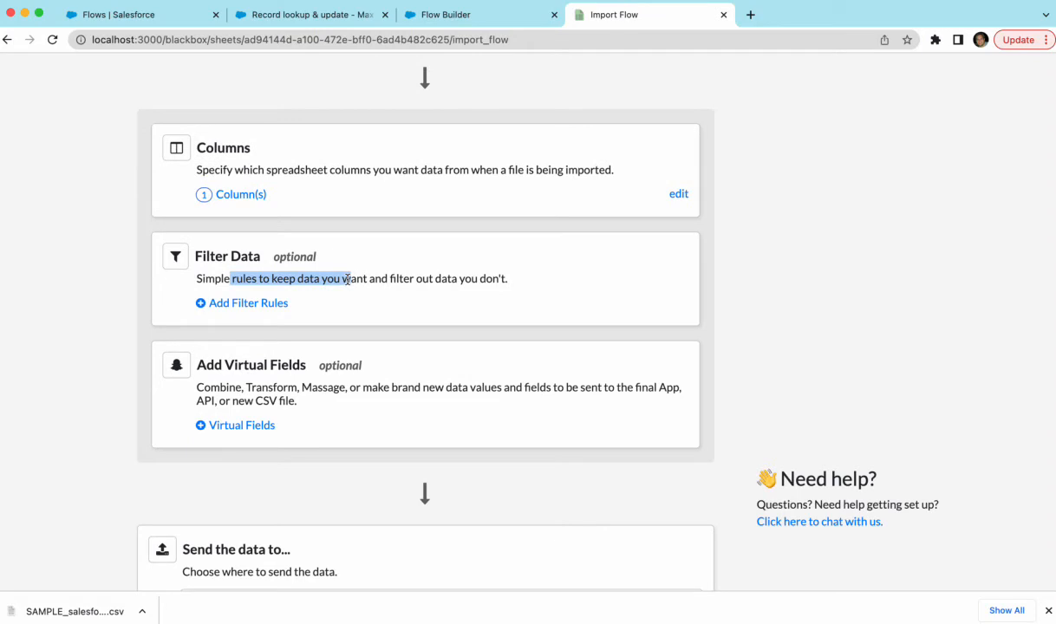
click(108, 284)
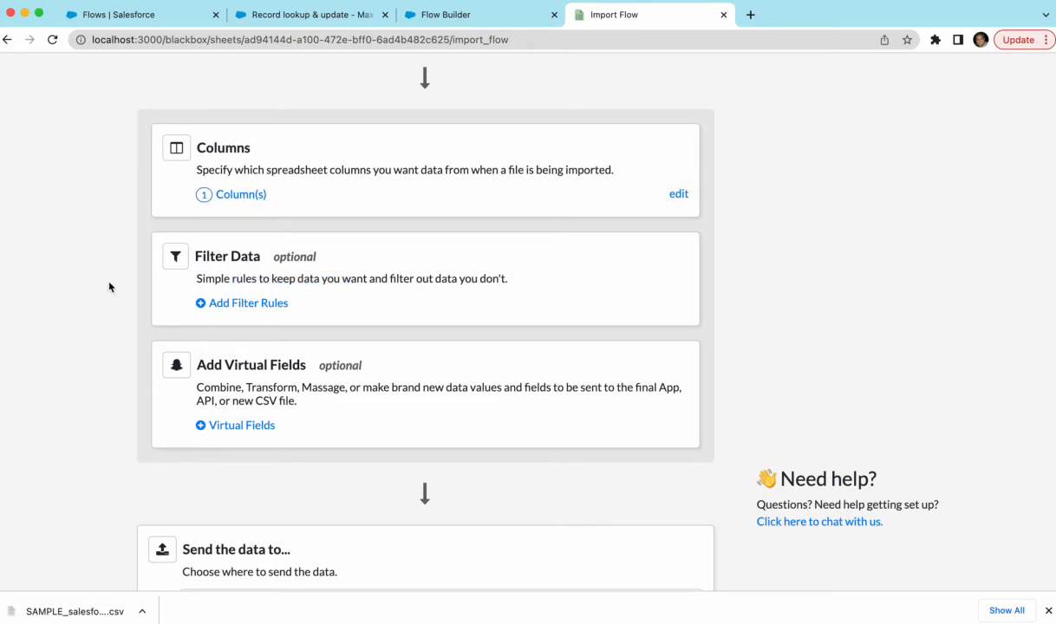
scroll(109, 286, down, 1)
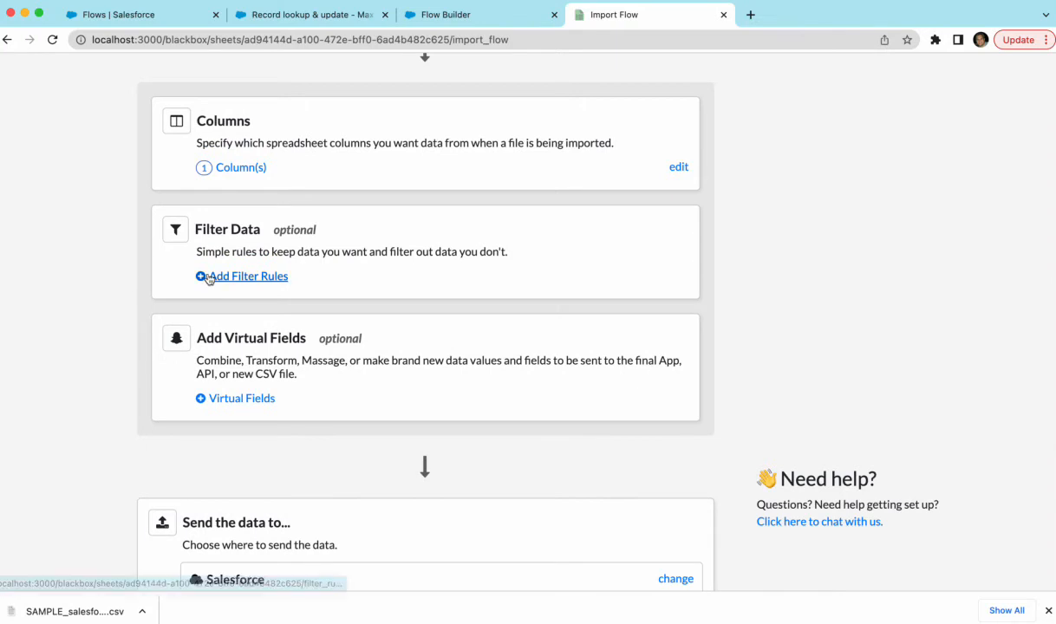
scroll(98, 292, down, 3)
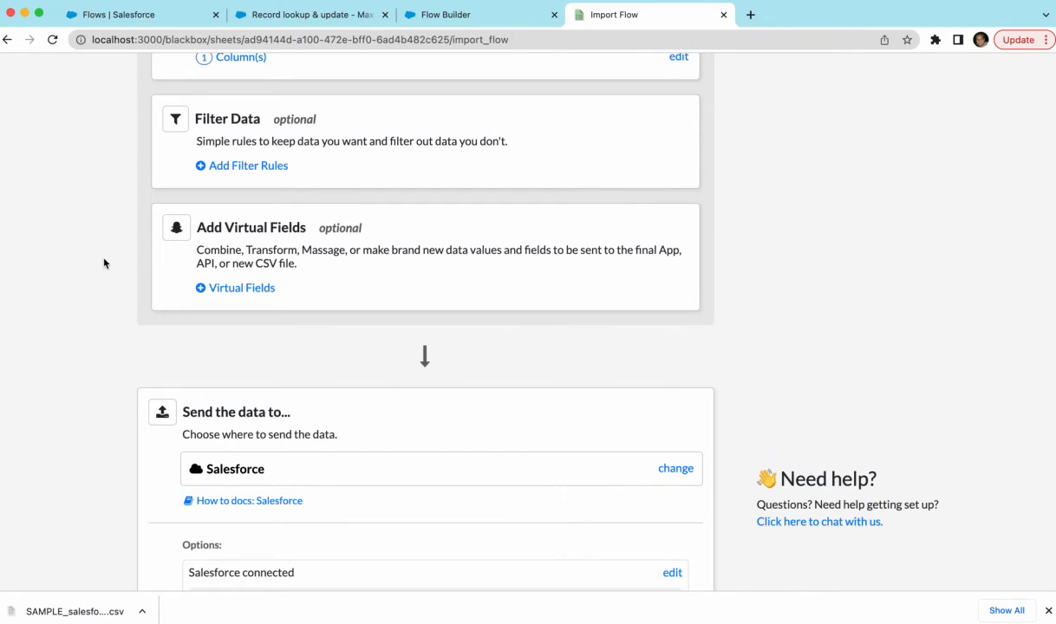
scroll(172, 448, down, 2)
scroll(78, 331, up, 4)
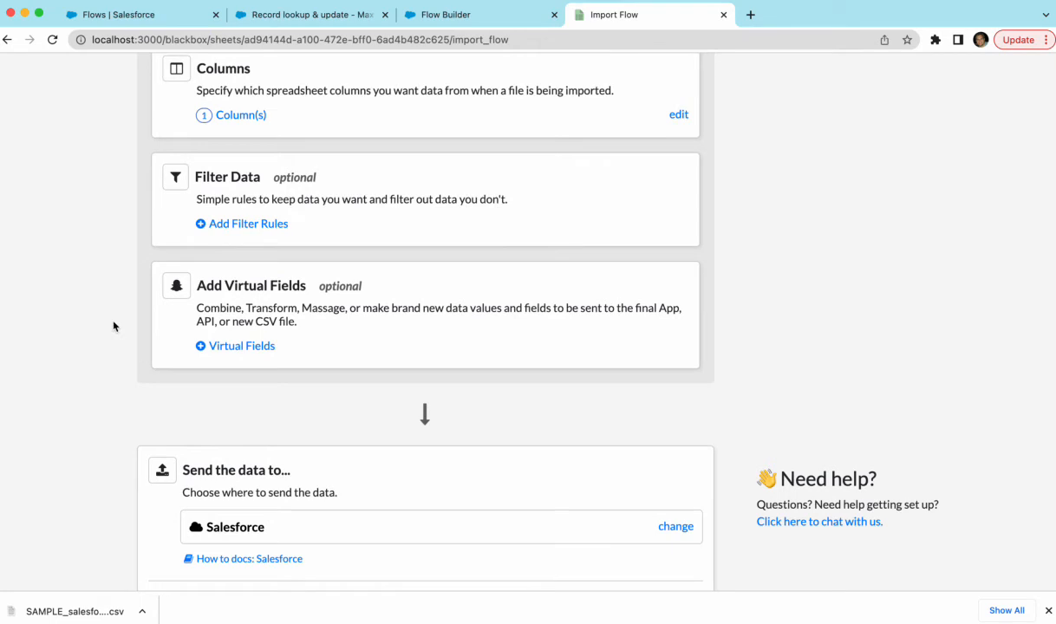
Try a new virtual field with output key massaged_date, browse its column actions, and go back to the import flow without saving
click(225, 349)
click(208, 295)
click(185, 248)
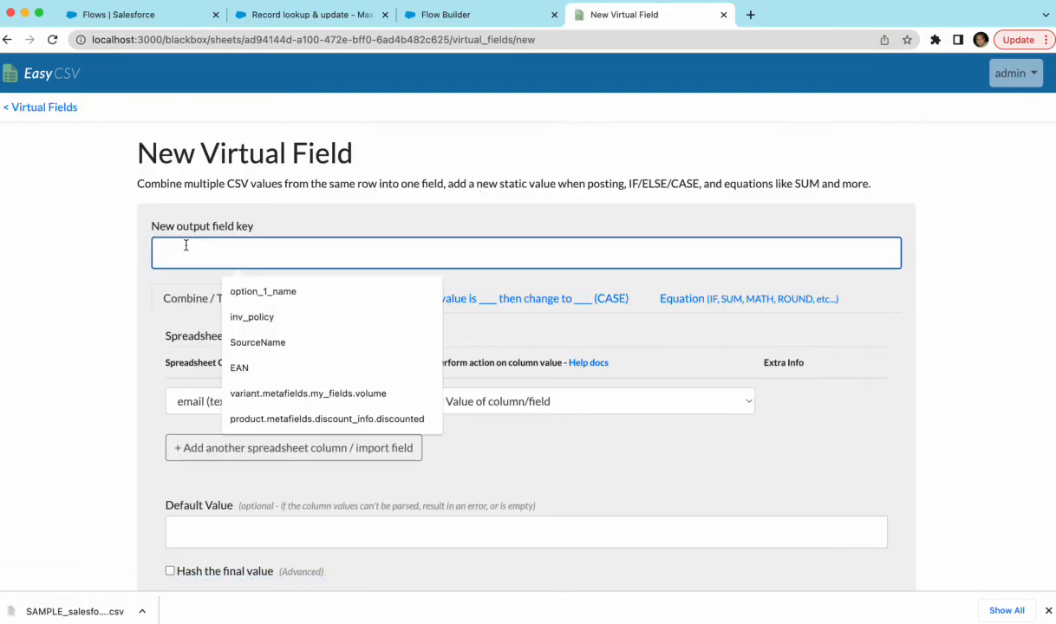
text(massaged_date)
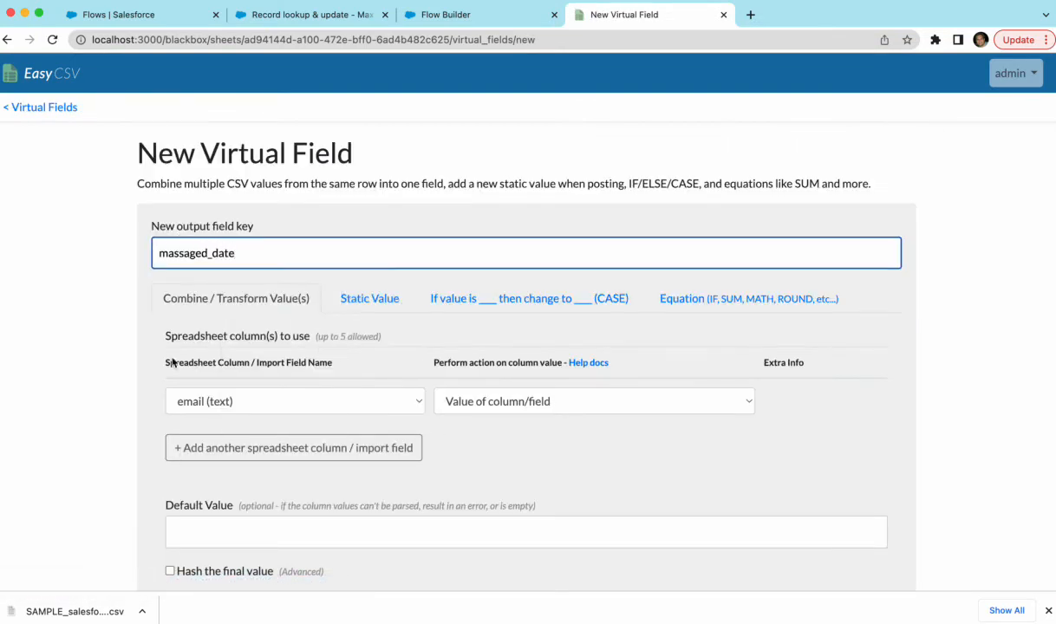
click(476, 402)
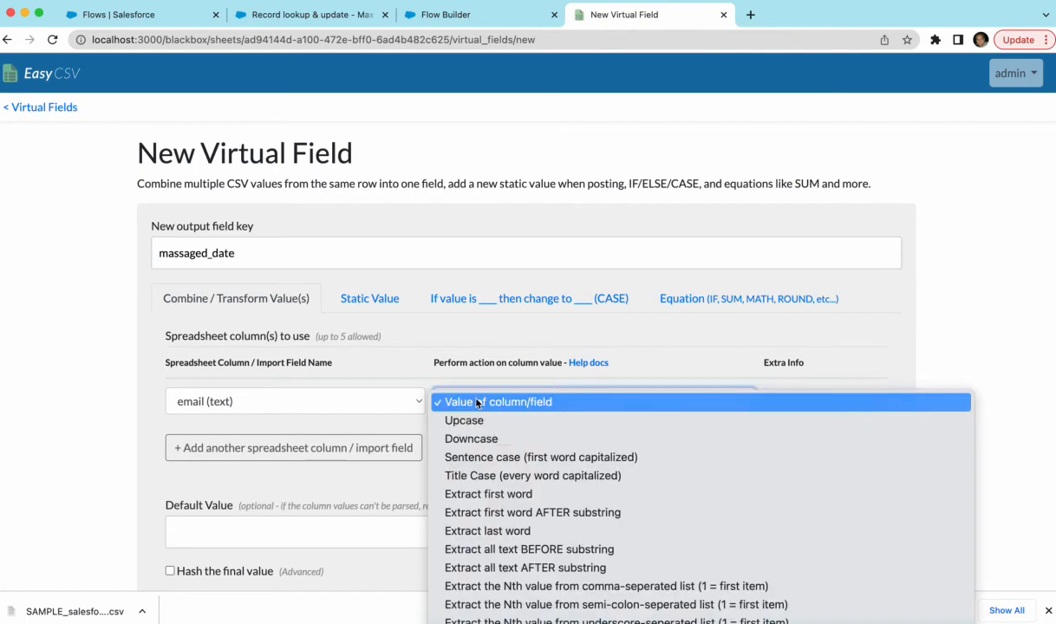
scroll(477, 403, down, 10)
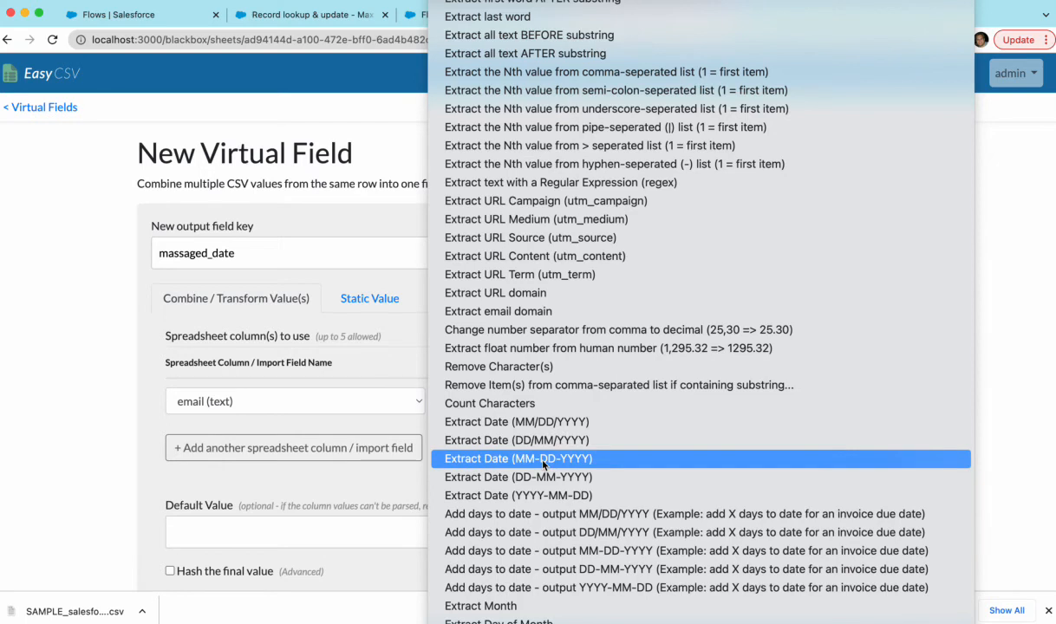
click(104, 416)
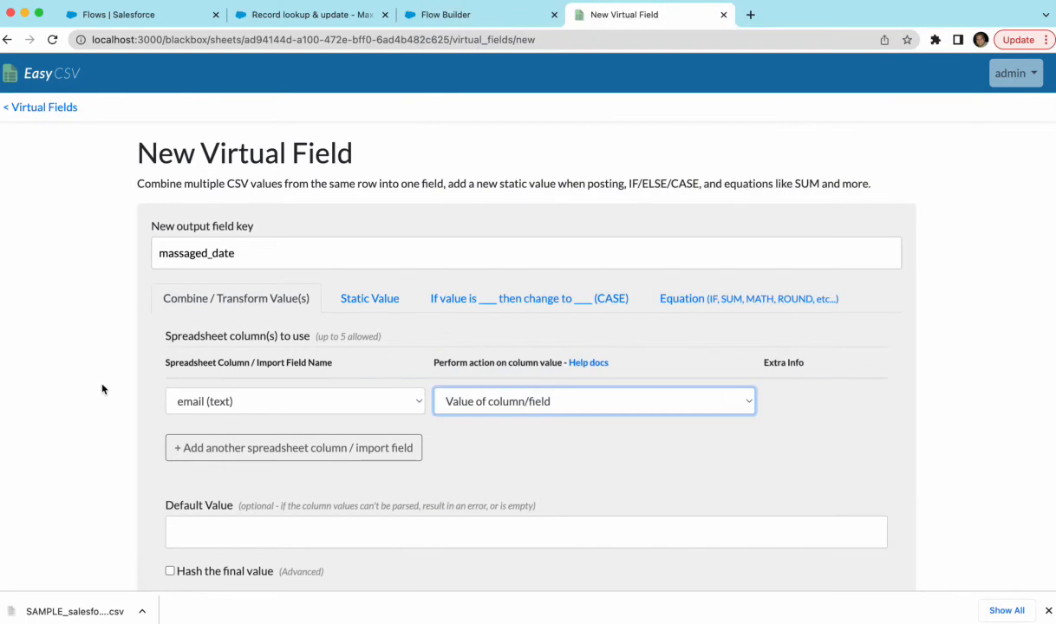
click(7, 41)
click(7, 40)
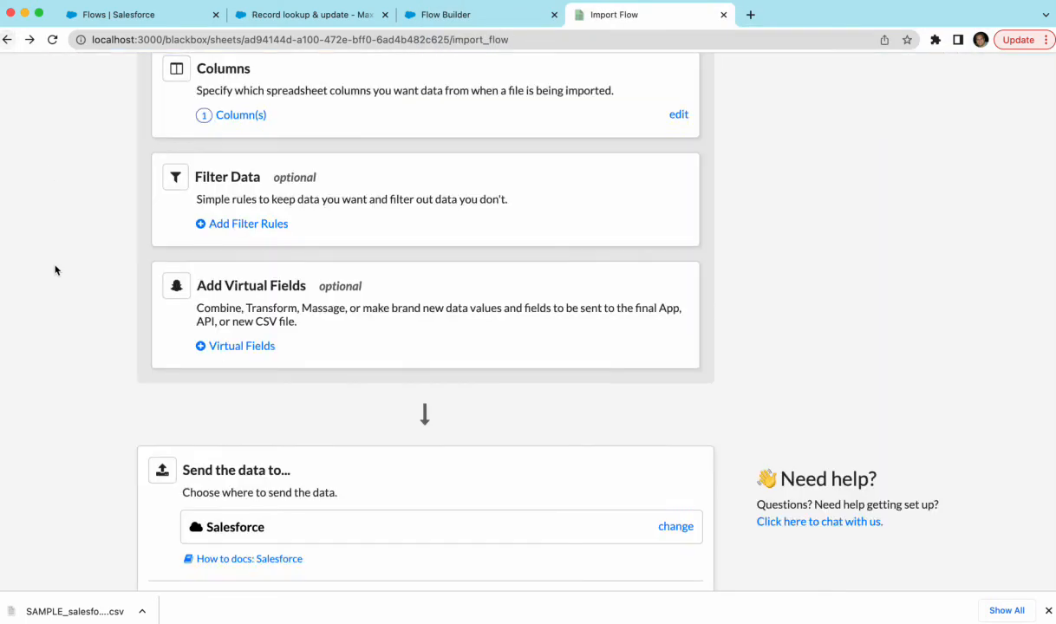
Review the connected Salesforce account and the current action in the Send the data to section
scroll(59, 271, down, 3)
scroll(74, 268, down, 5)
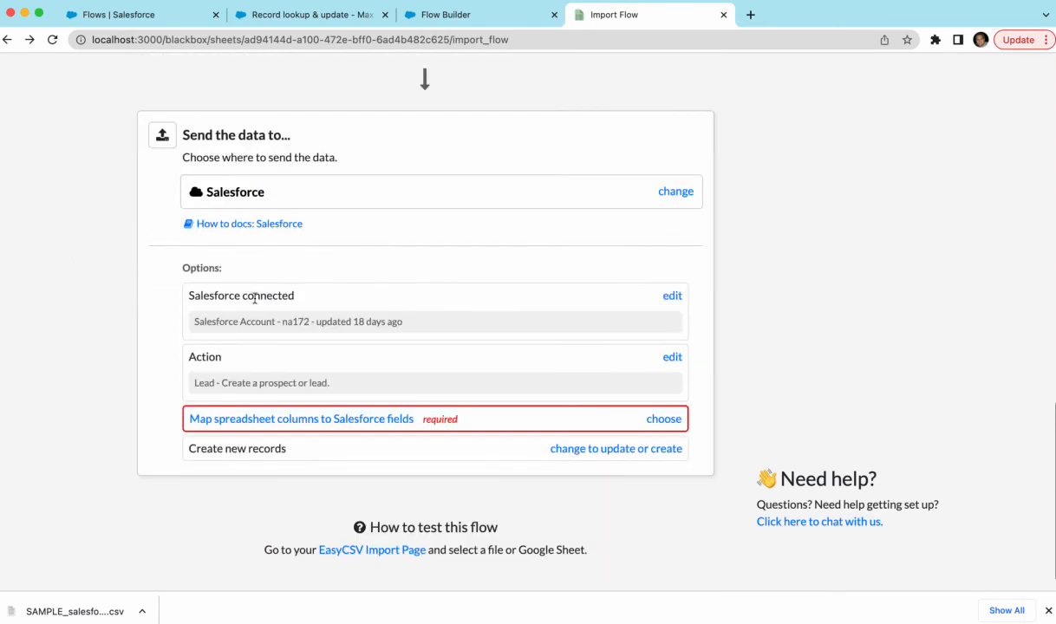
drag(213, 293, 318, 325)
click(321, 325)
click(202, 353)
drag(203, 354, 232, 379)
click(438, 384)
Change the Salesforce action to "Flow - Trigger an autolaunched Salesforce Flow" and save it
click(672, 357)
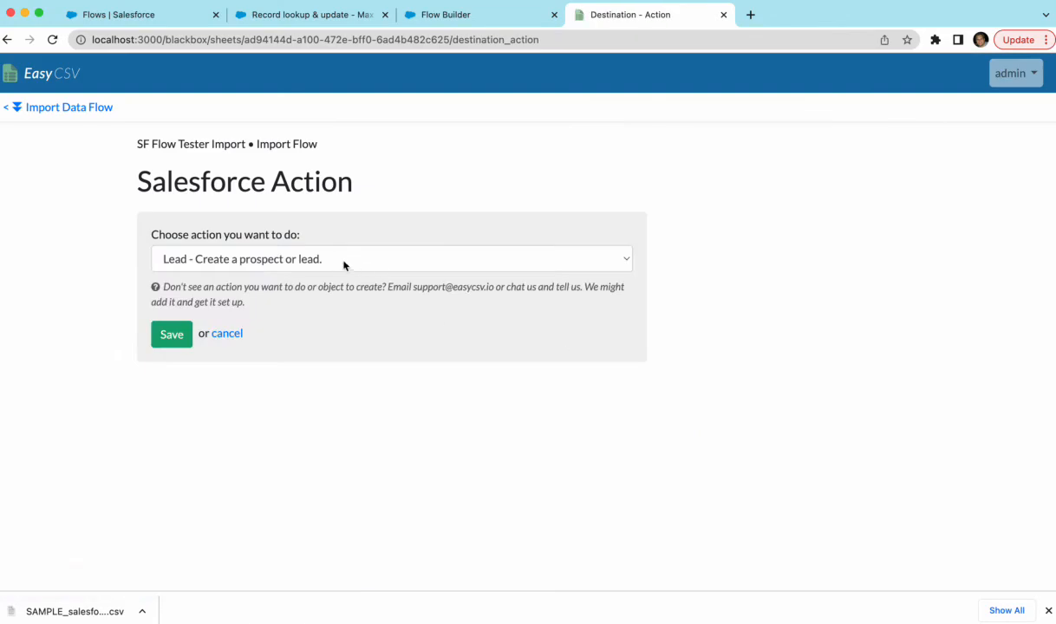
click(354, 267)
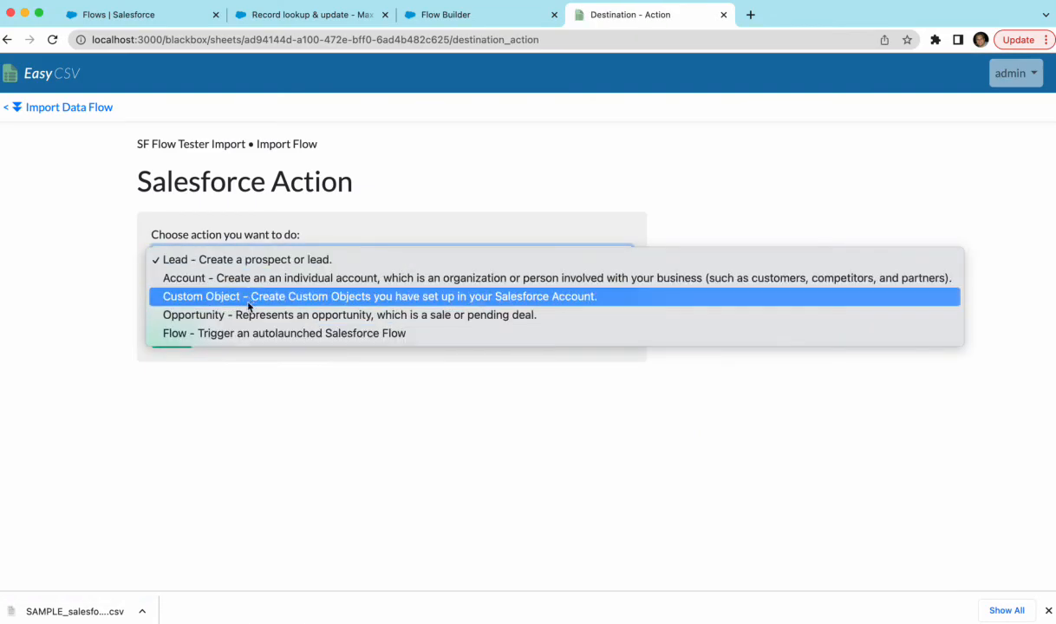
click(246, 337)
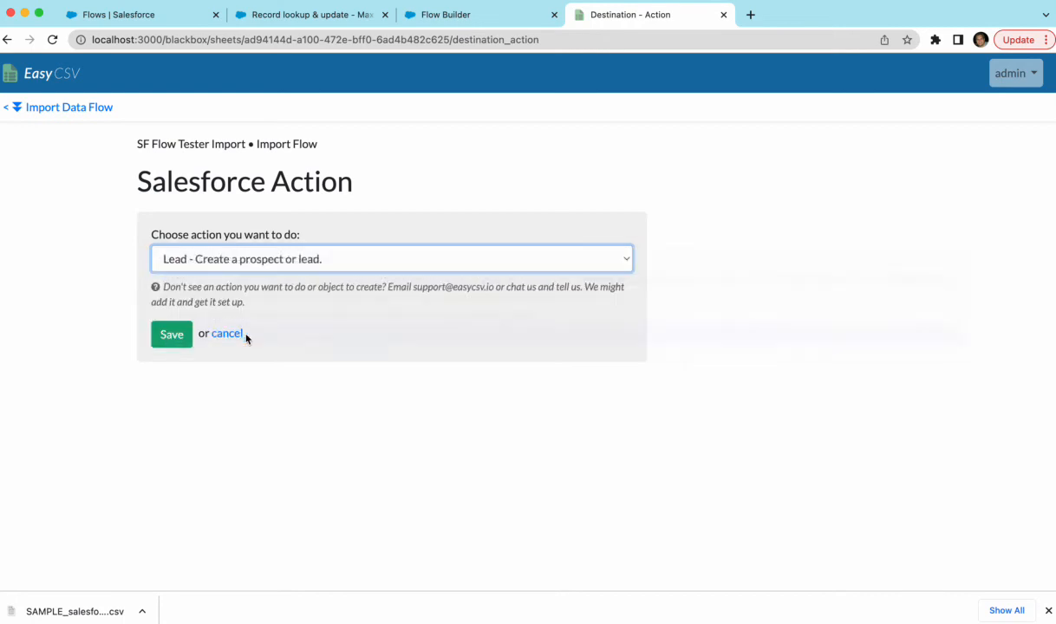
click(177, 343)
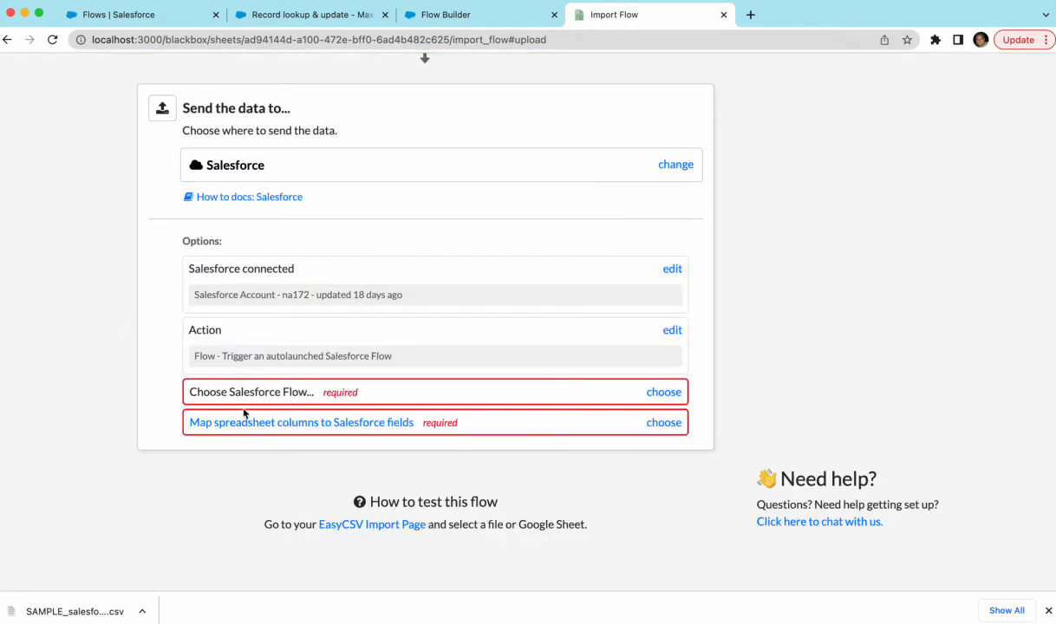
Open the Choose Salesforce Flow option and look through the flows available to trigger
click(657, 393)
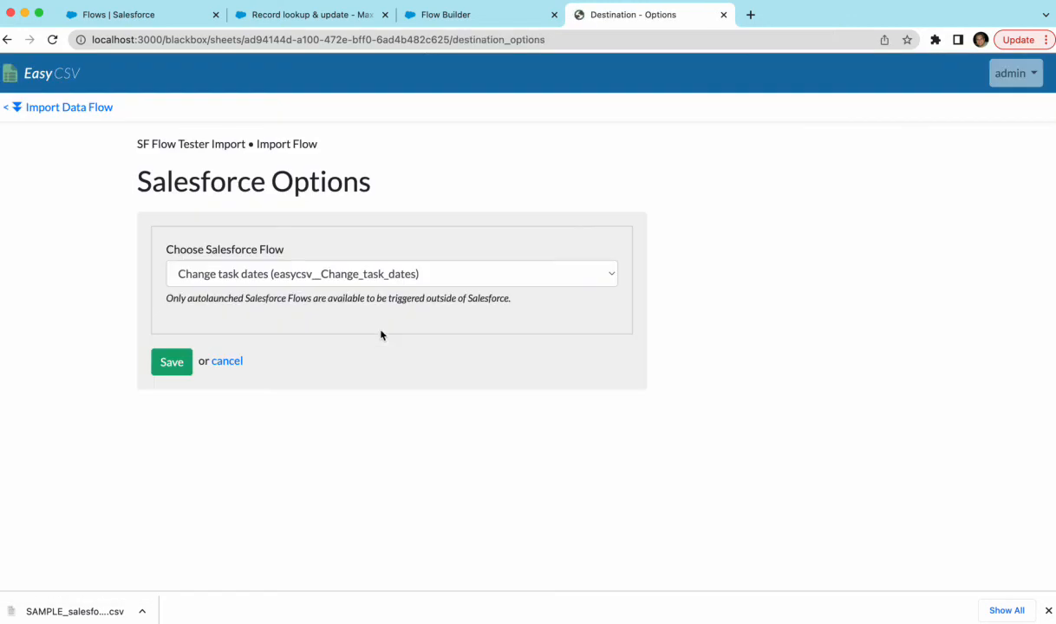
click(308, 275)
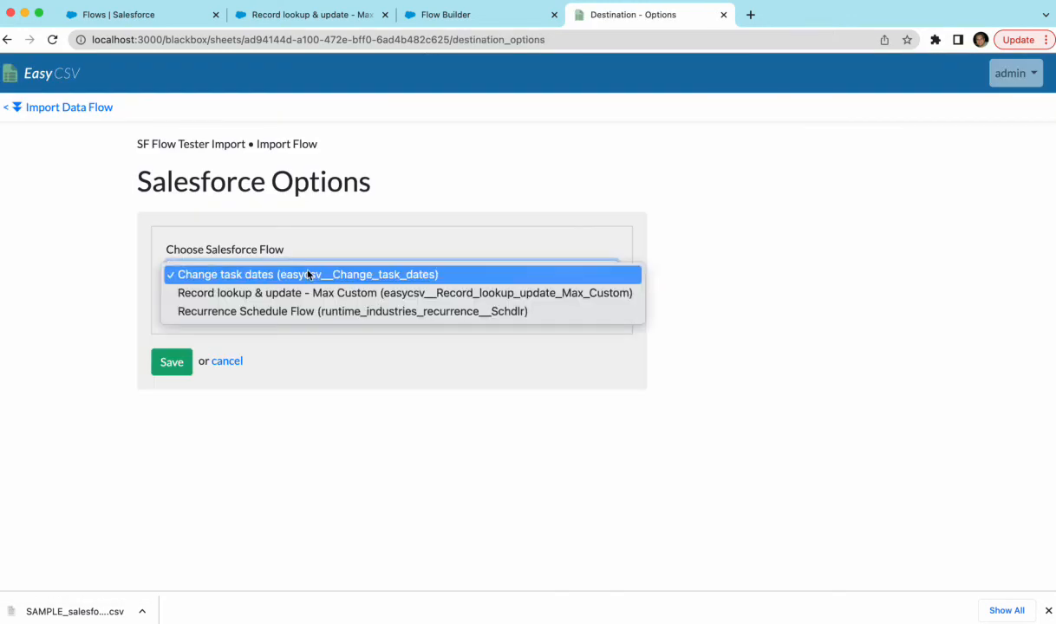
click(146, 13)
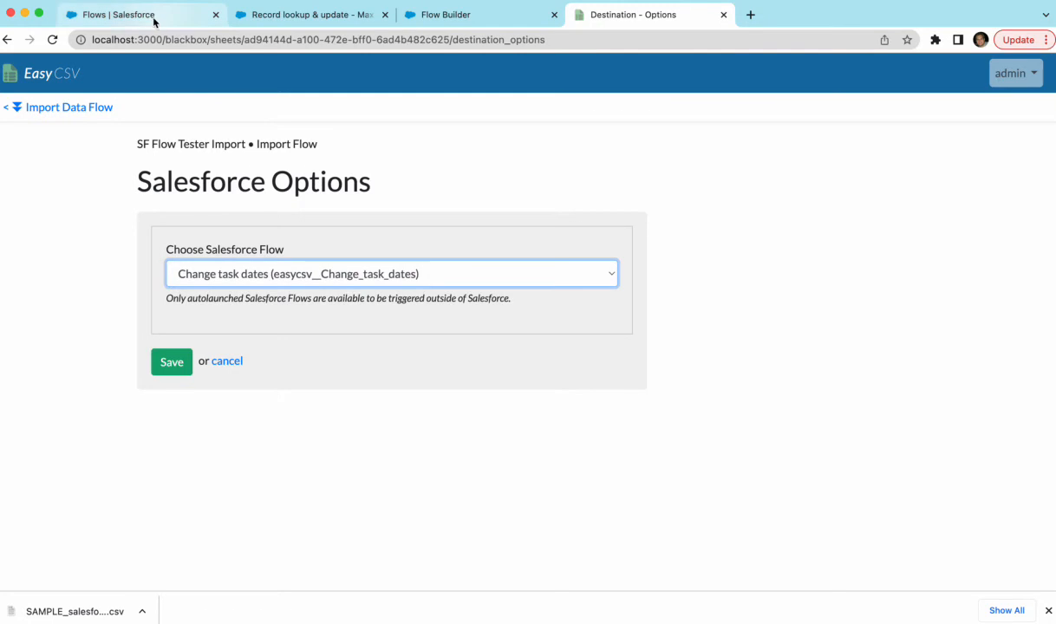
In Salesforce Setup, view the Edit Details and Edit Access pages of the Record lookup & update - Max Custom flow and return to the Flows list
click(149, 19)
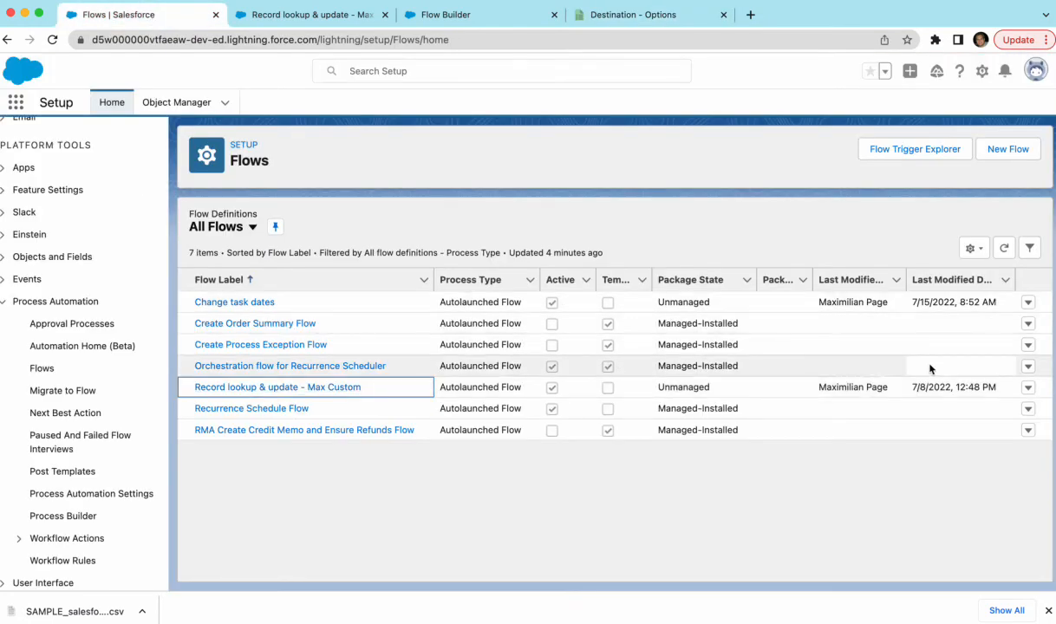
click(1029, 388)
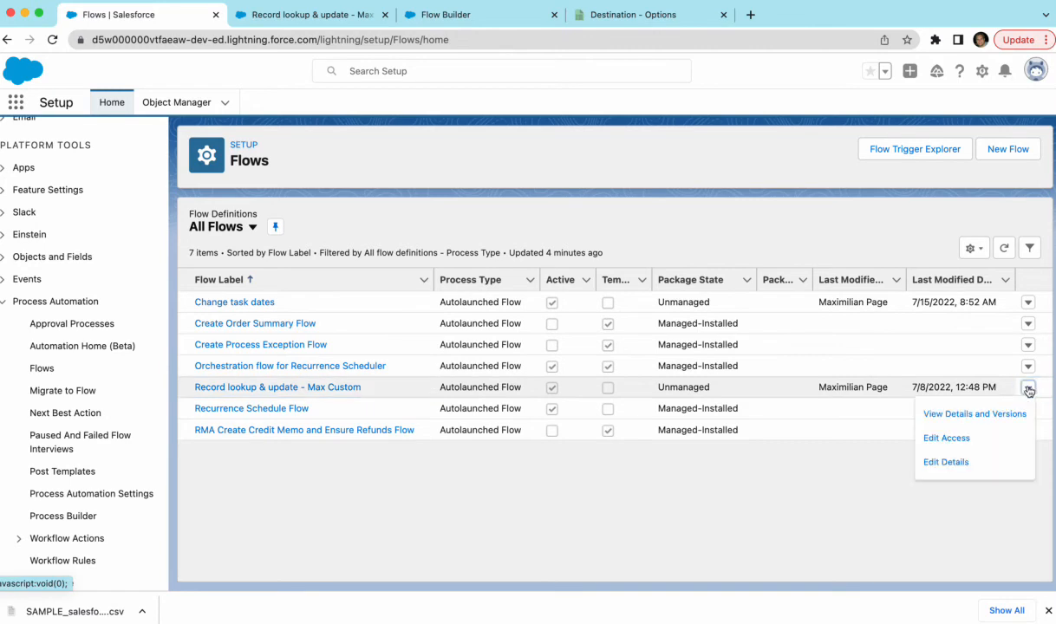
click(961, 462)
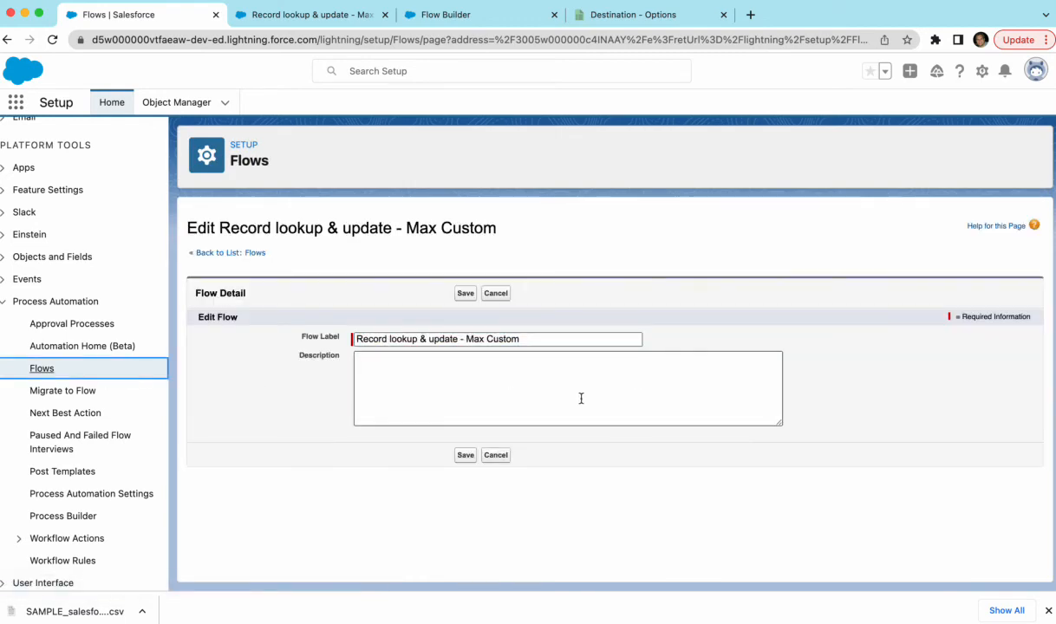
click(35, 366)
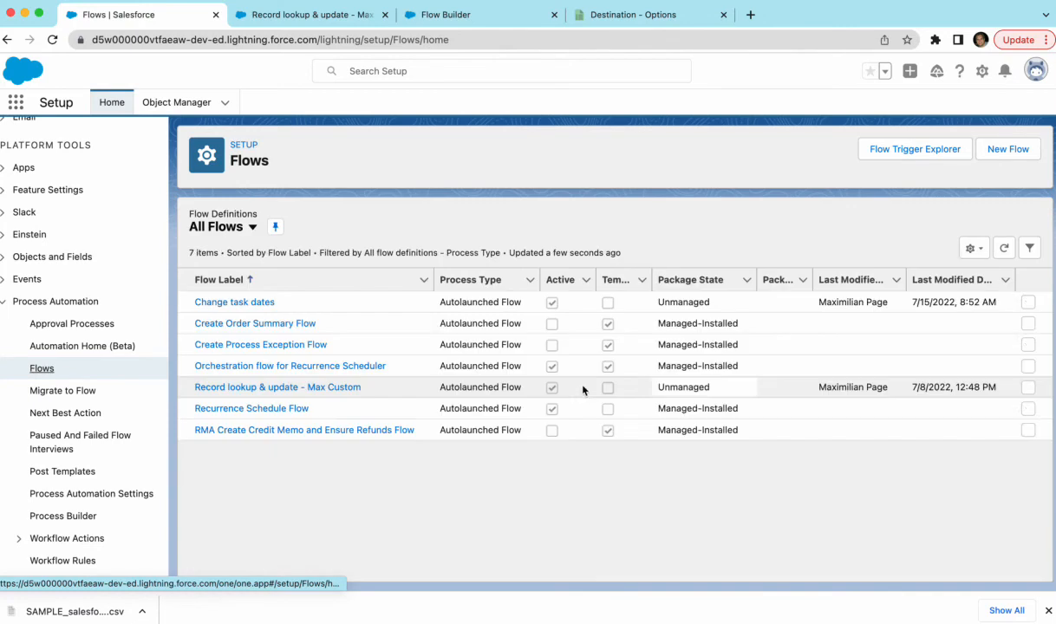
click(1027, 388)
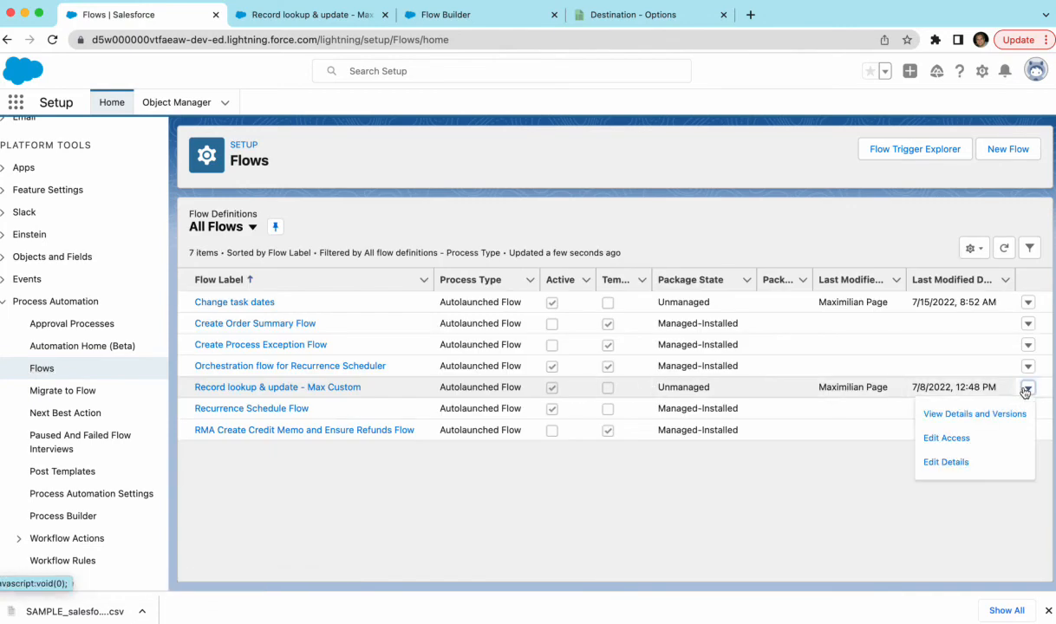
click(942, 437)
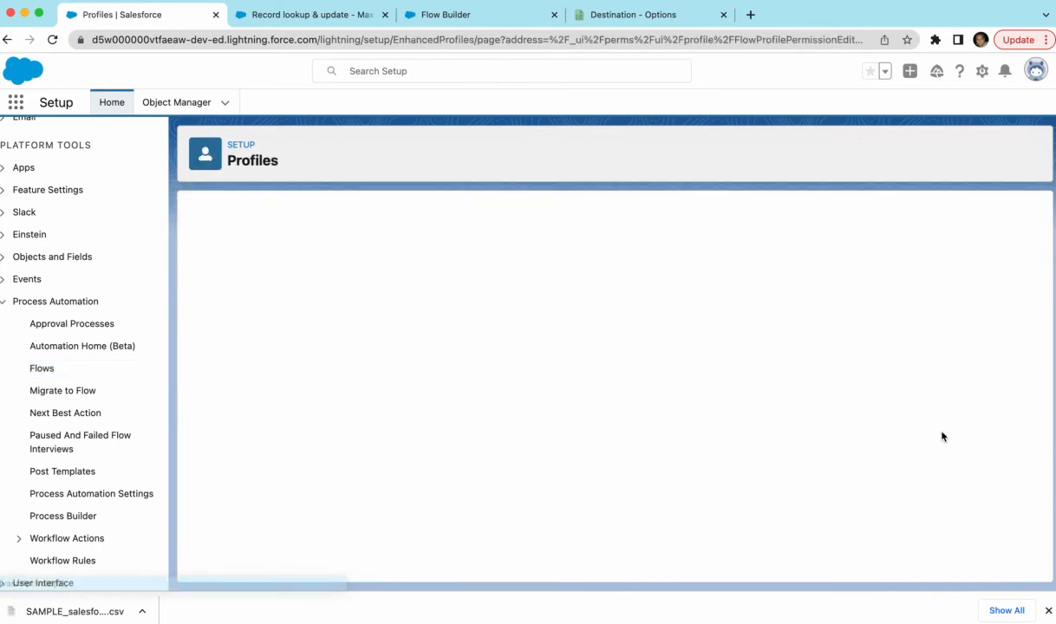
click(40, 368)
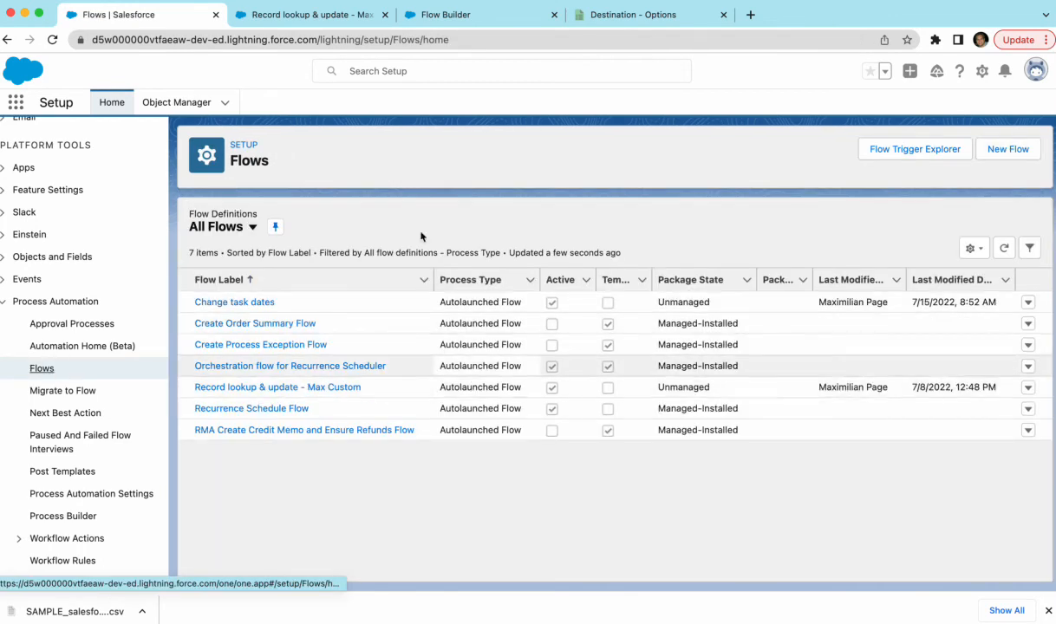
Back in EasyCSV, choose Record lookup & update - Max Custom as the Salesforce flow to trigger and save
click(596, 19)
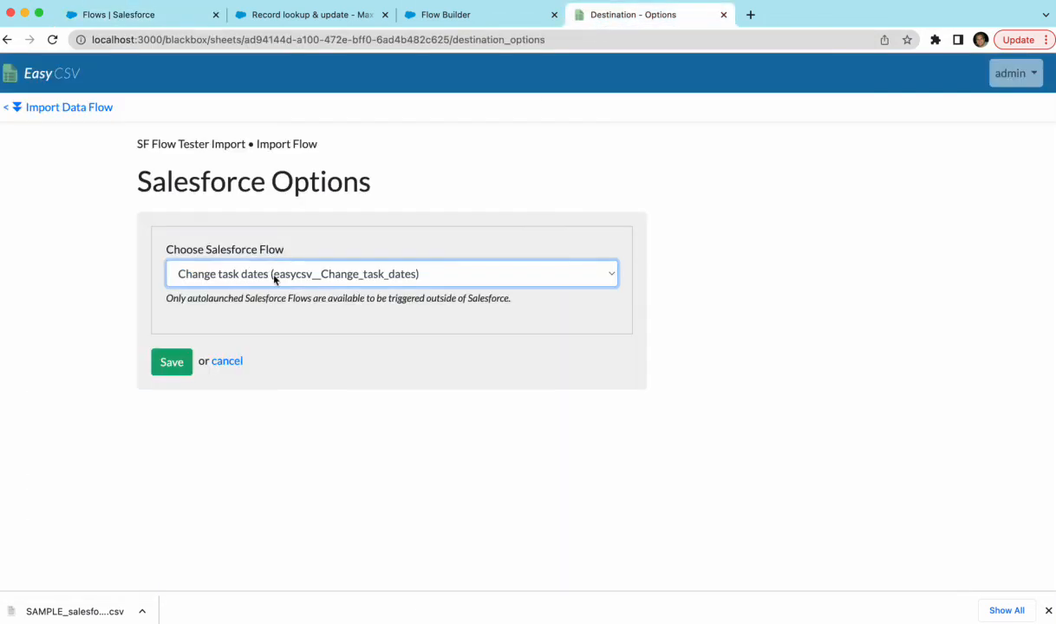
click(232, 276)
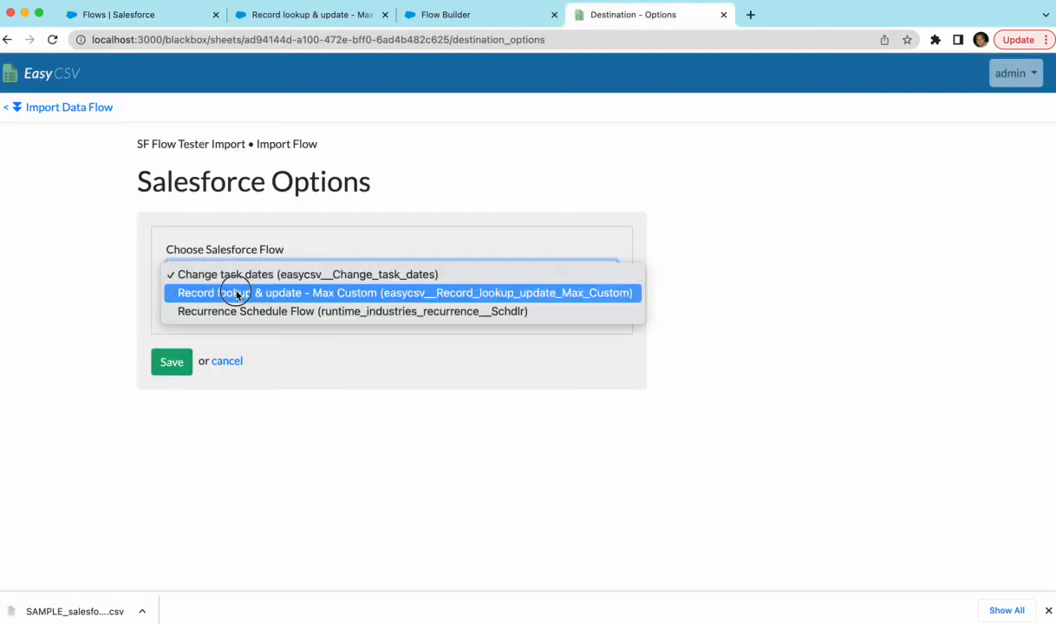
click(237, 293)
click(162, 360)
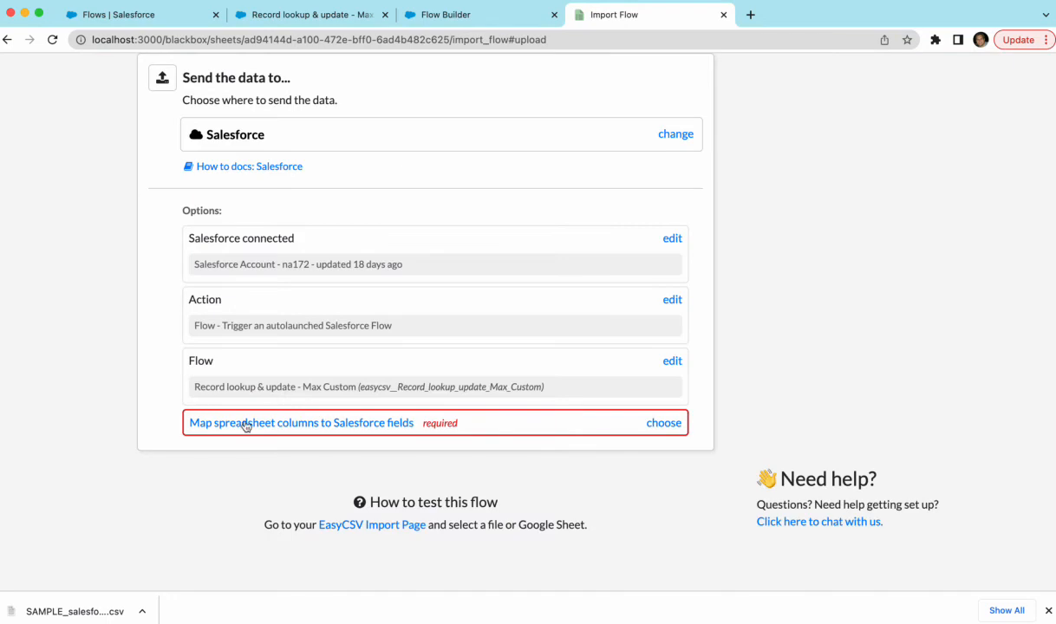
Compare the Salesforce Field Mappings with the lead filter conditions in the Get Records element of the Record lookup & update - Max Custom flow
click(658, 423)
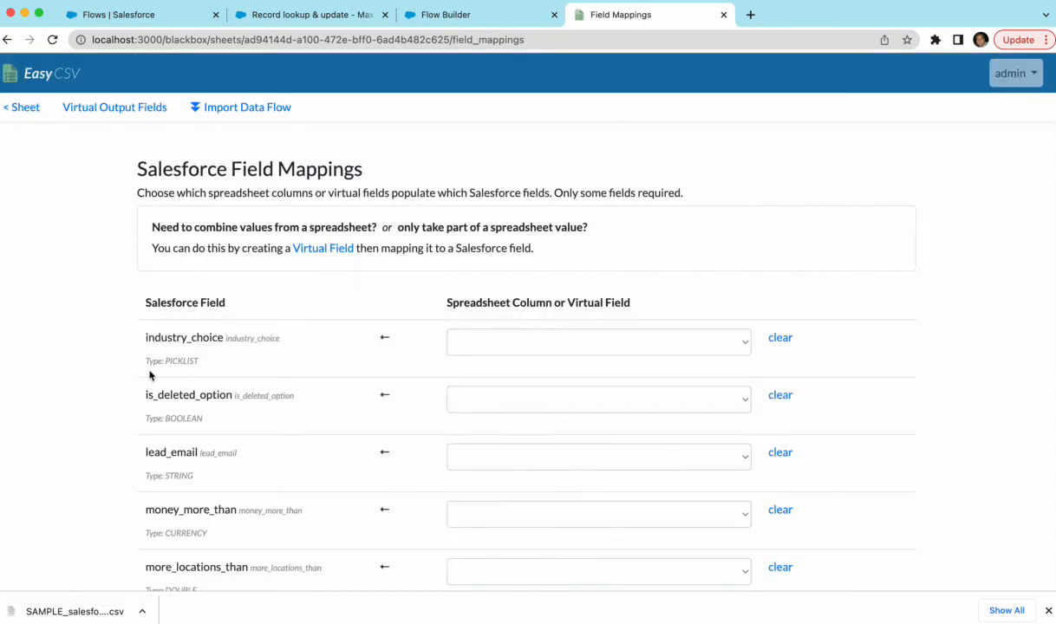
scroll(154, 362, down, 1)
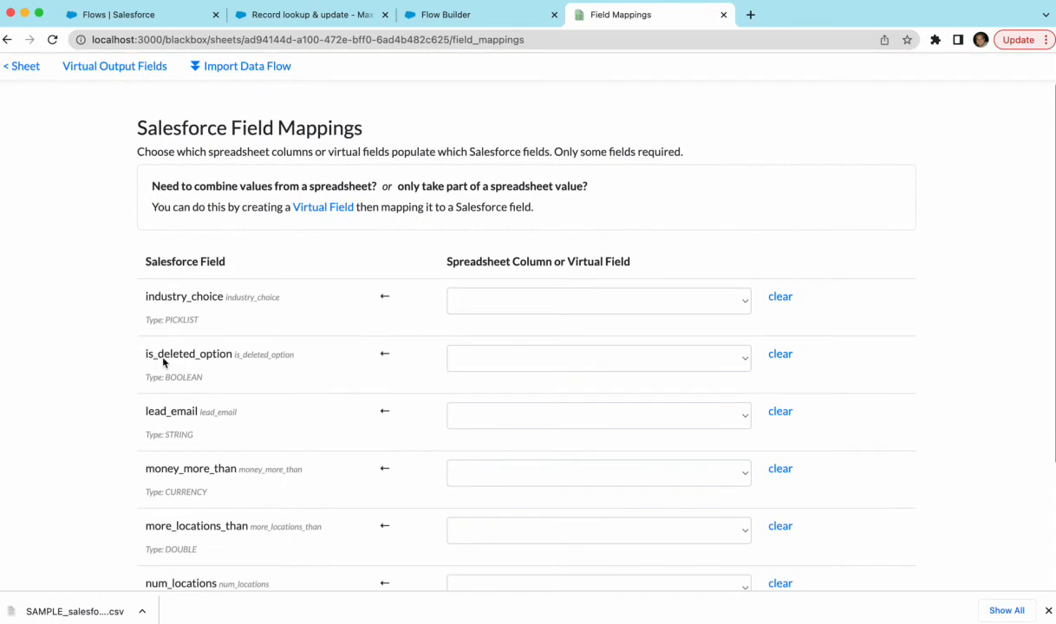
click(339, 16)
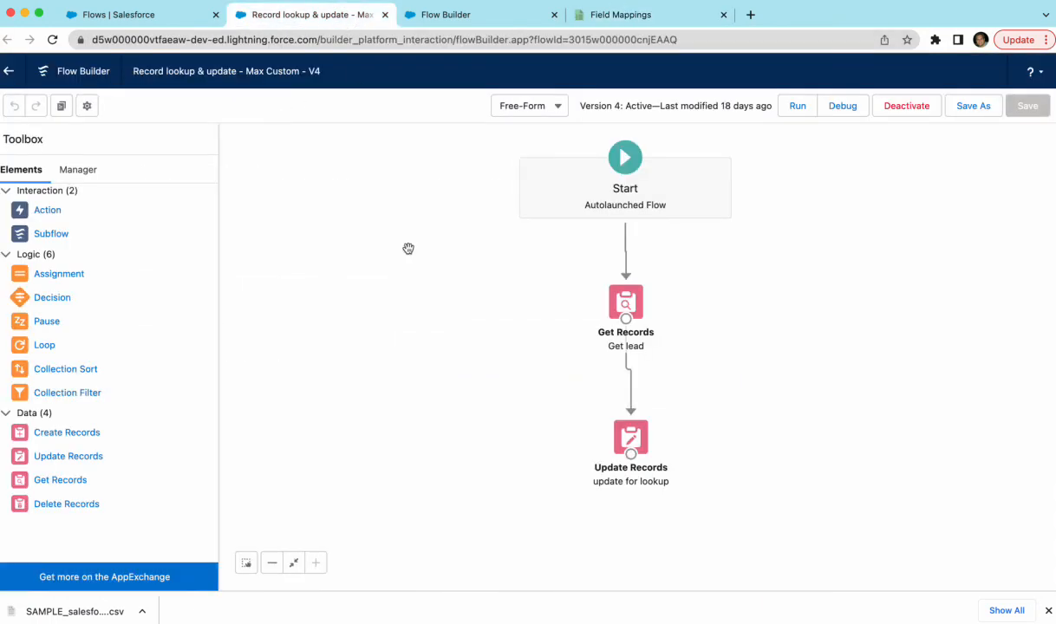
click(625, 303)
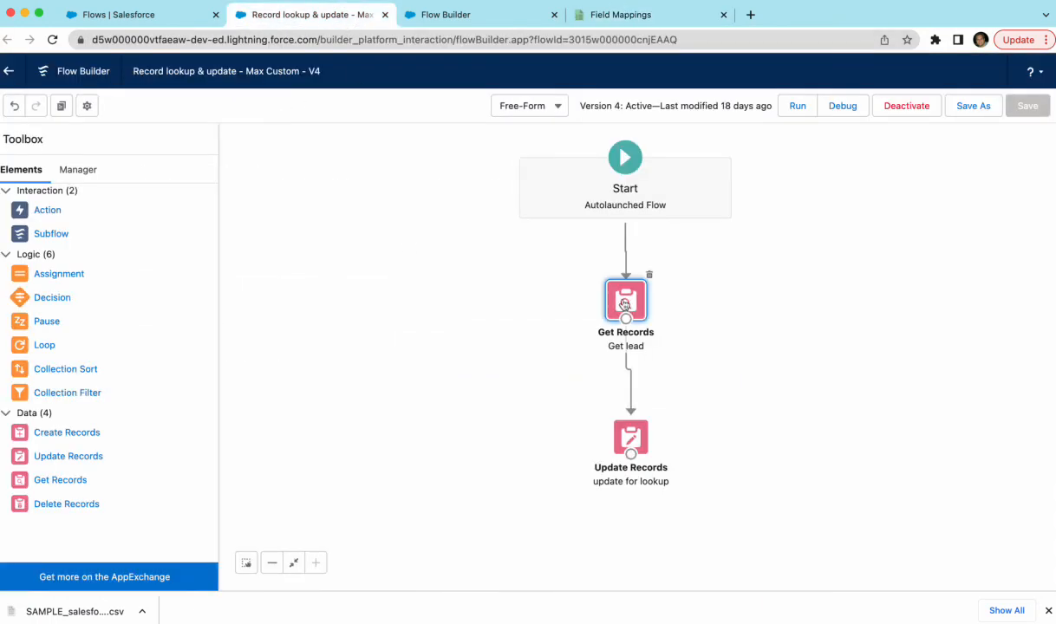
click(626, 301)
double_click(630, 303)
scroll(407, 394, down, 2)
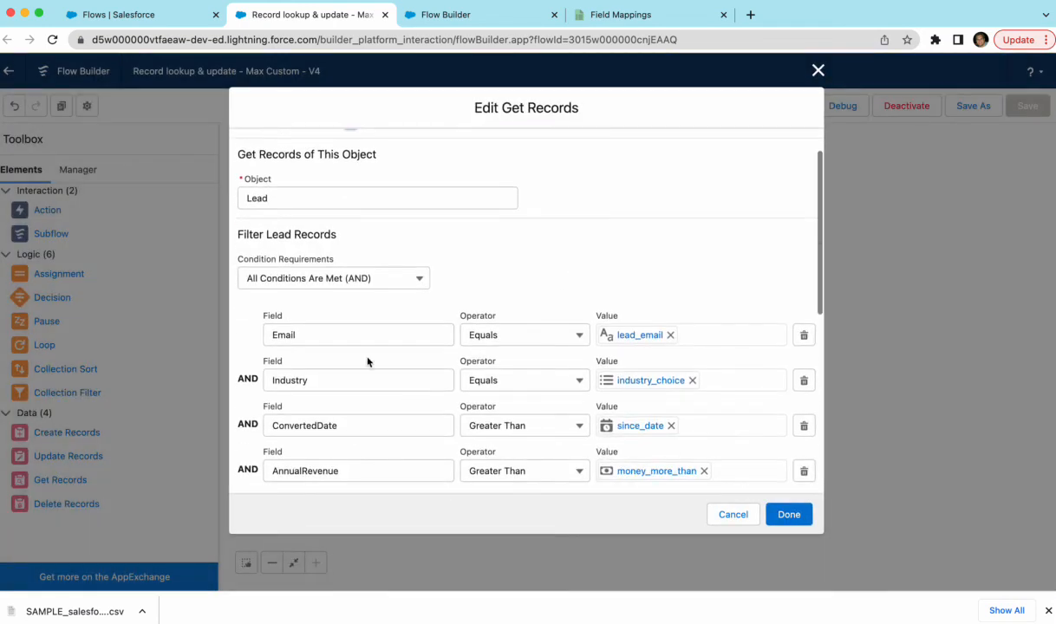
scroll(630, 349, down, 5)
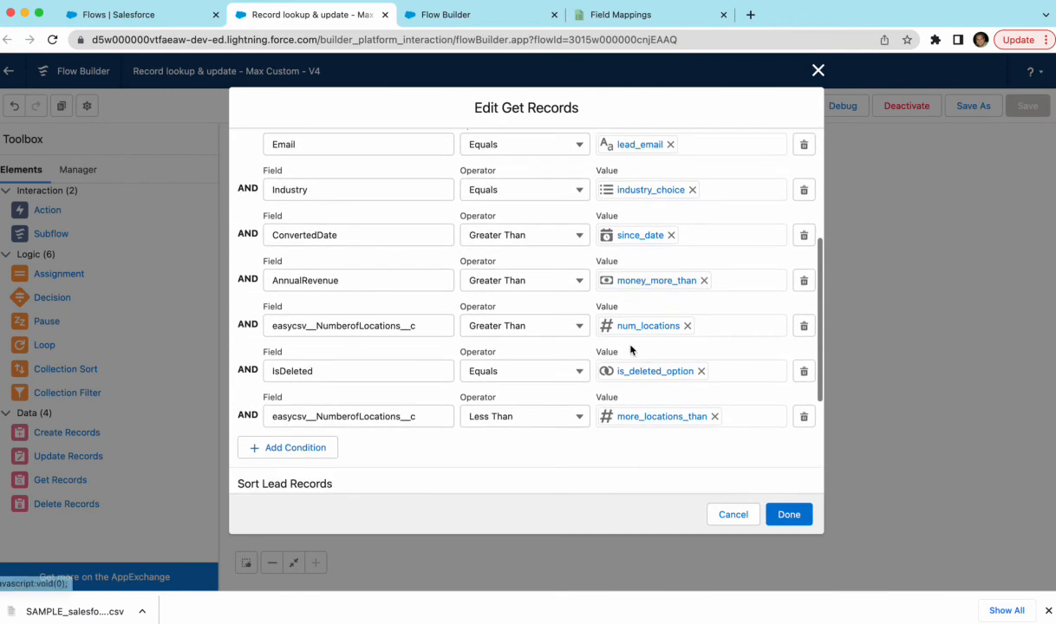
Try to add a lead filter condition on a field named testField and choose an operator for it
click(328, 447)
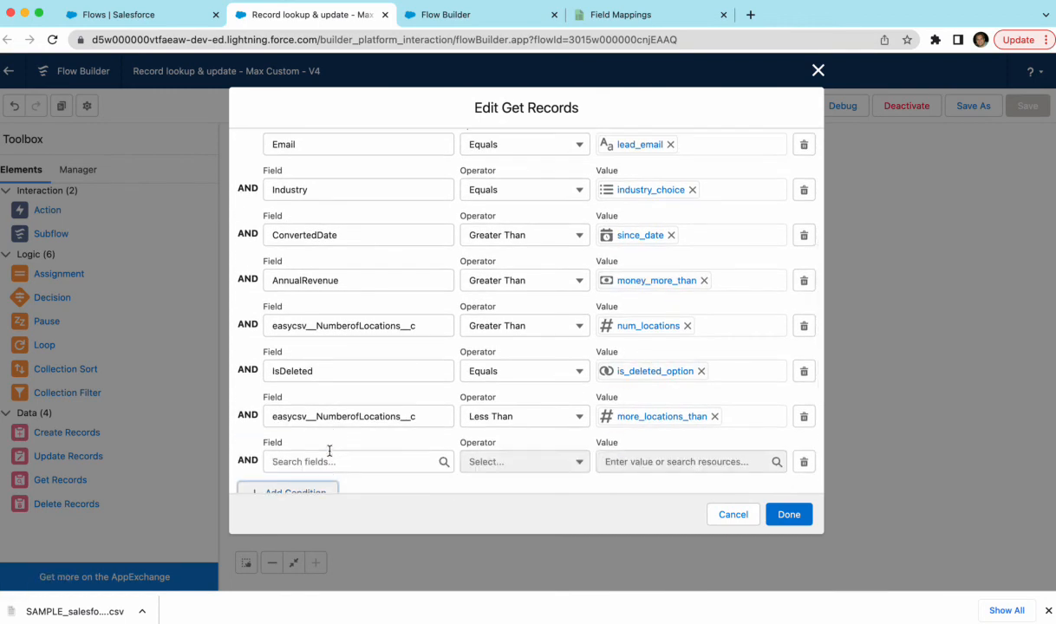
click(362, 462)
text(testField)
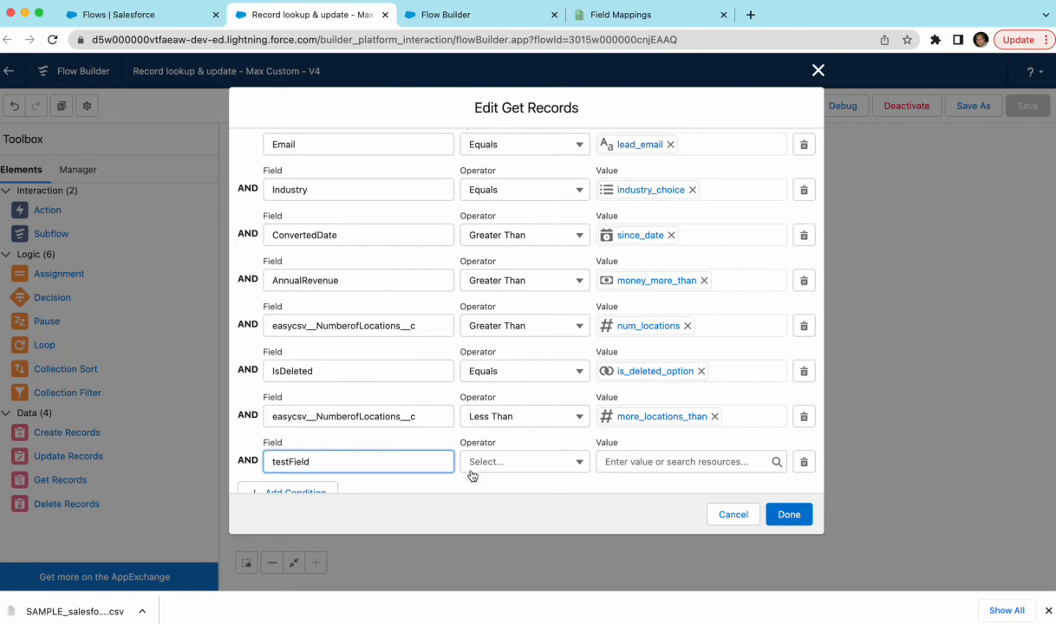
click(514, 461)
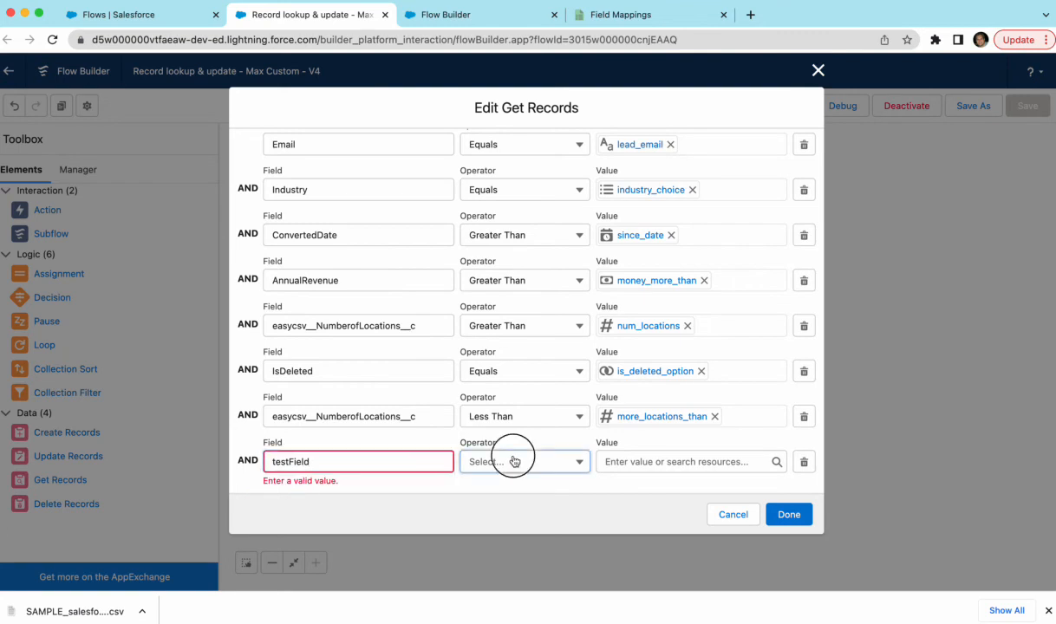
click(384, 467)
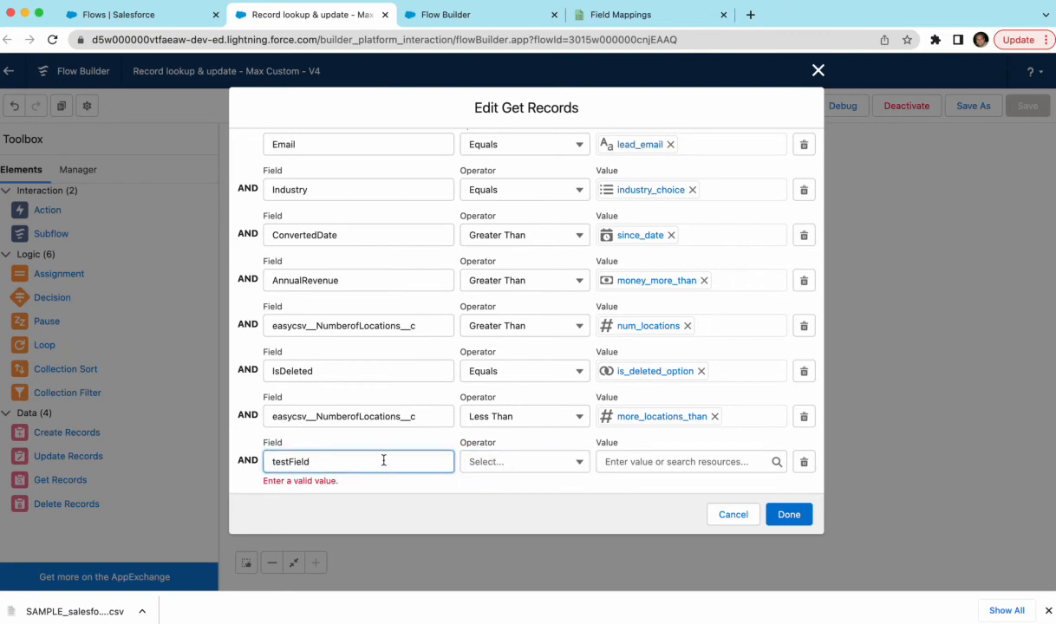
scroll(384, 460, down, 1)
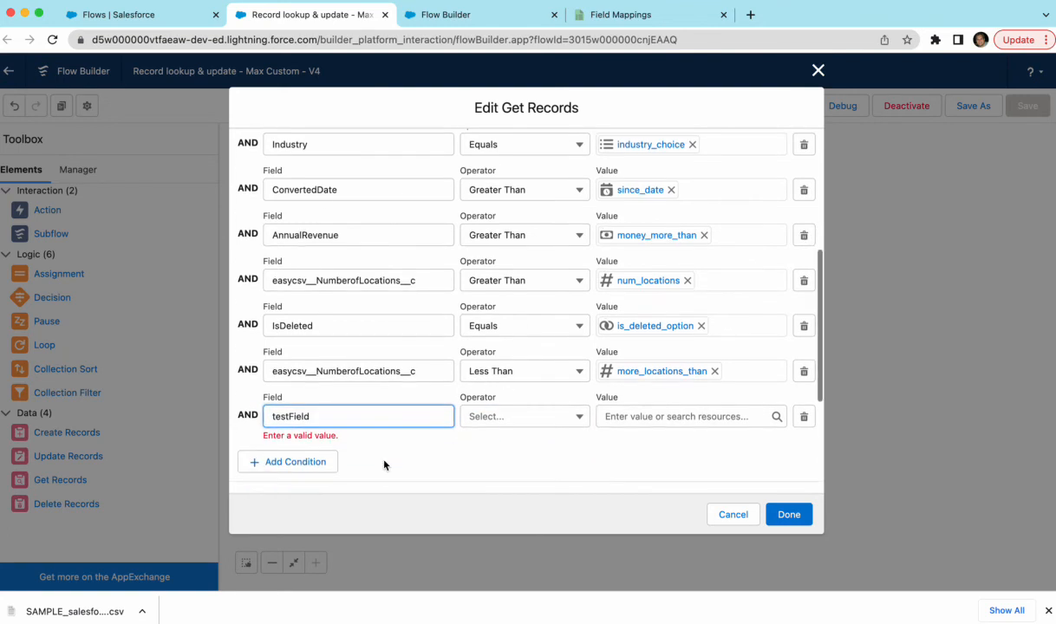
Try fieldOfCookies as the new condition's field with an operator, and clear the field name again
double_click(297, 418)
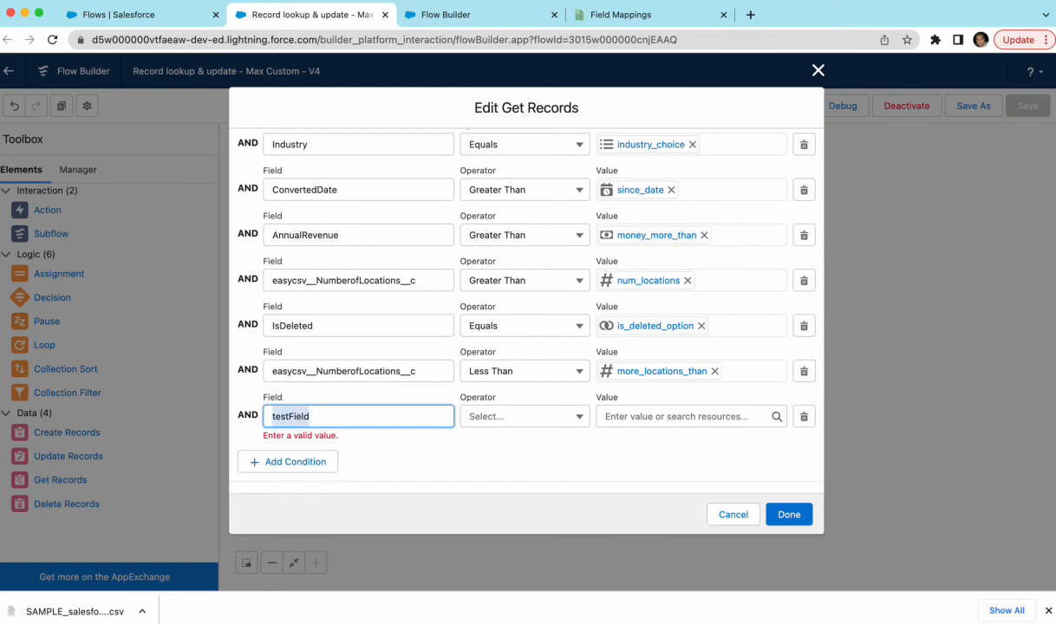
text(t)
key(BackSpace)
text(fieldOf)
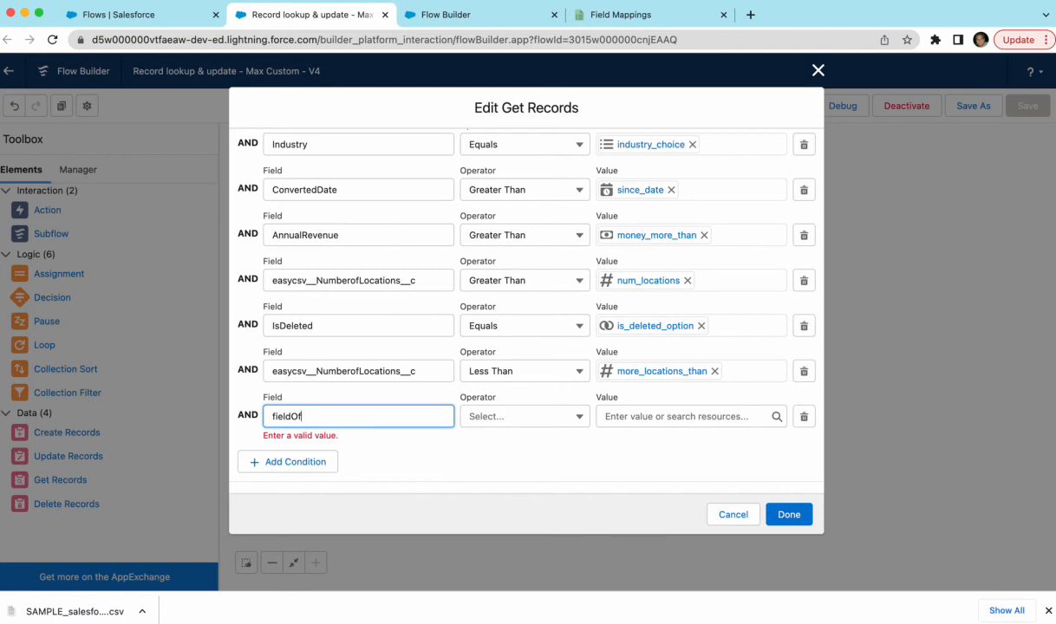
text(Cookies)
click(496, 423)
click(581, 416)
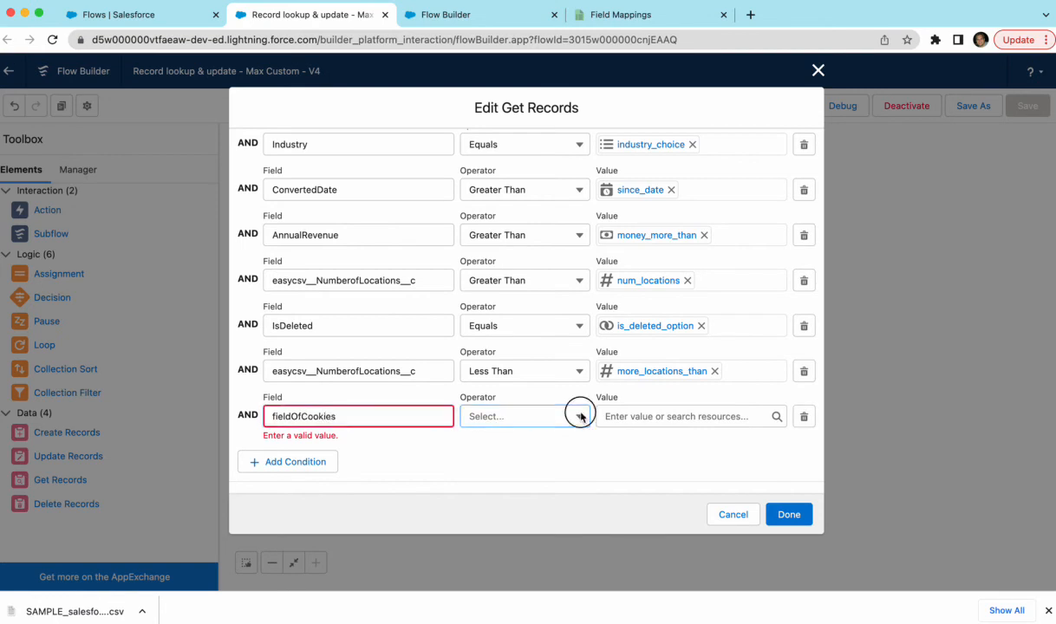
double_click(321, 417)
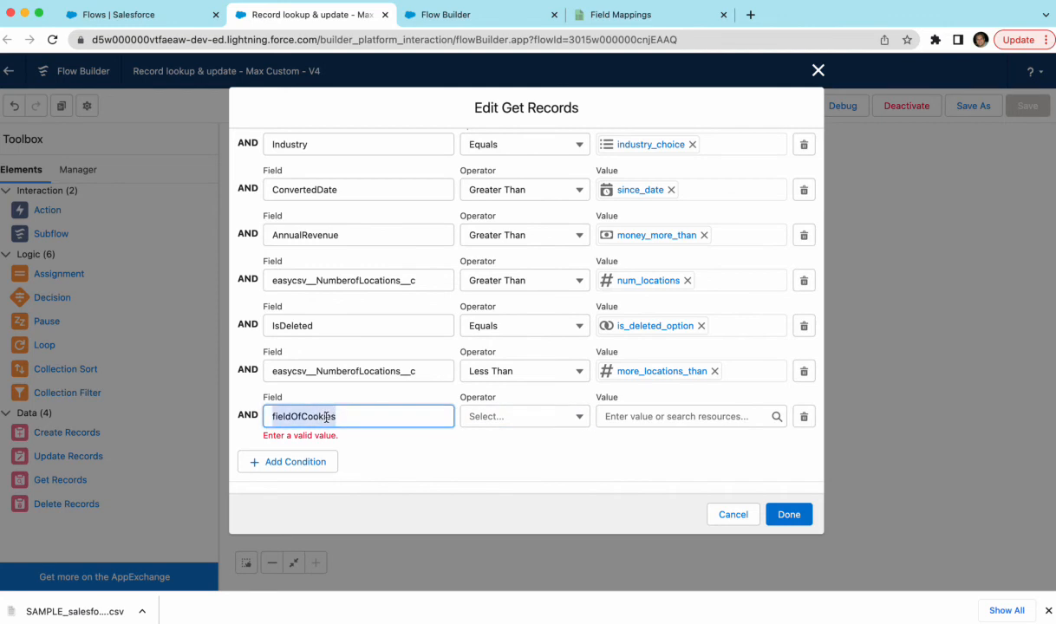
key(BackSpace)
click(716, 285)
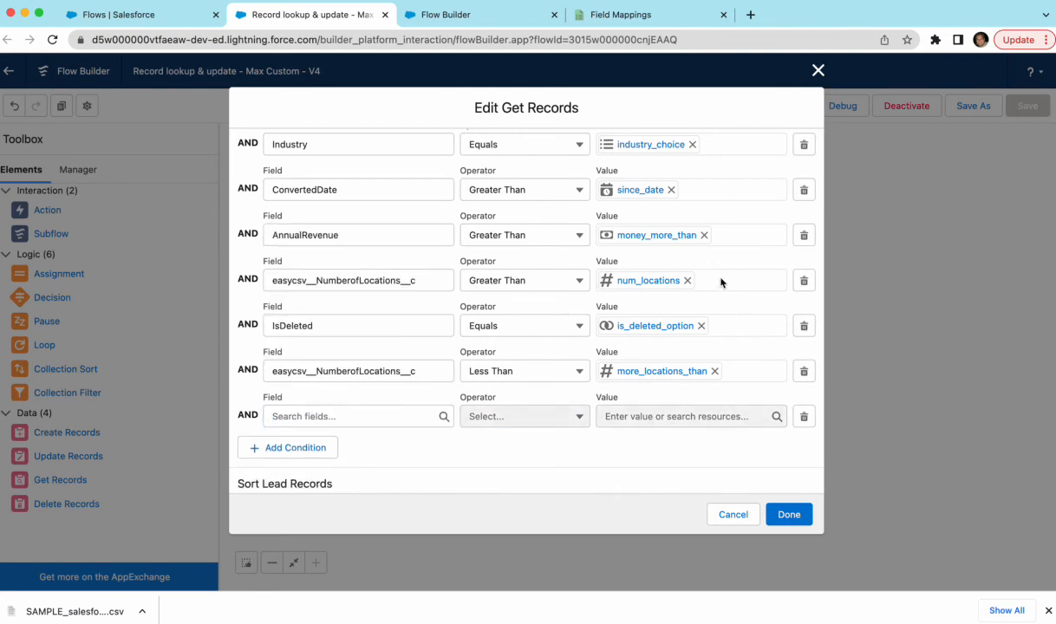
scroll(677, 322, up, 3)
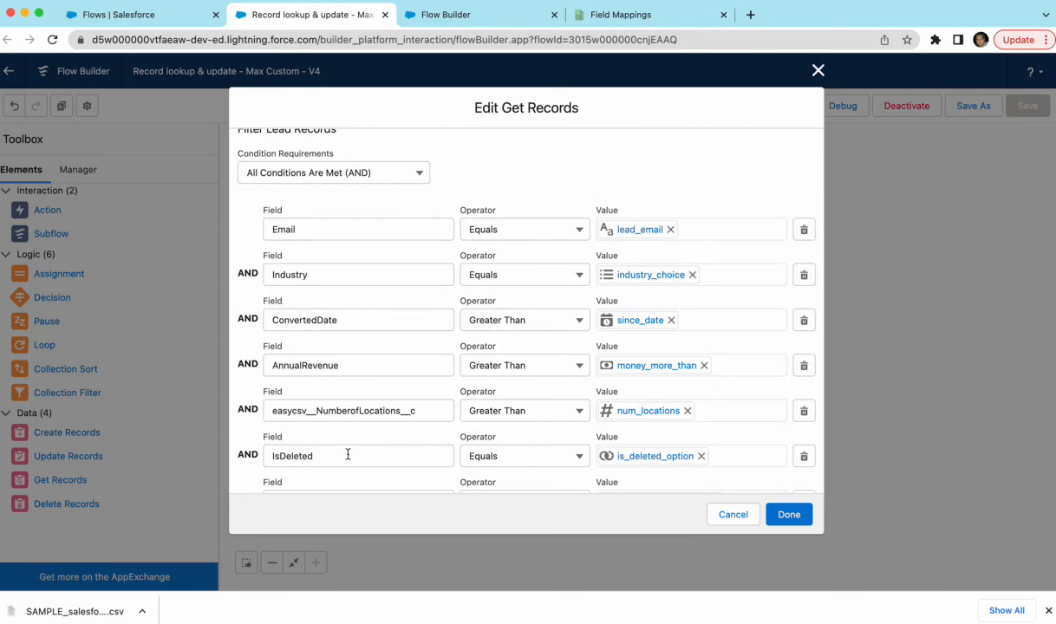
scroll(365, 396, down, 5)
click(272, 321)
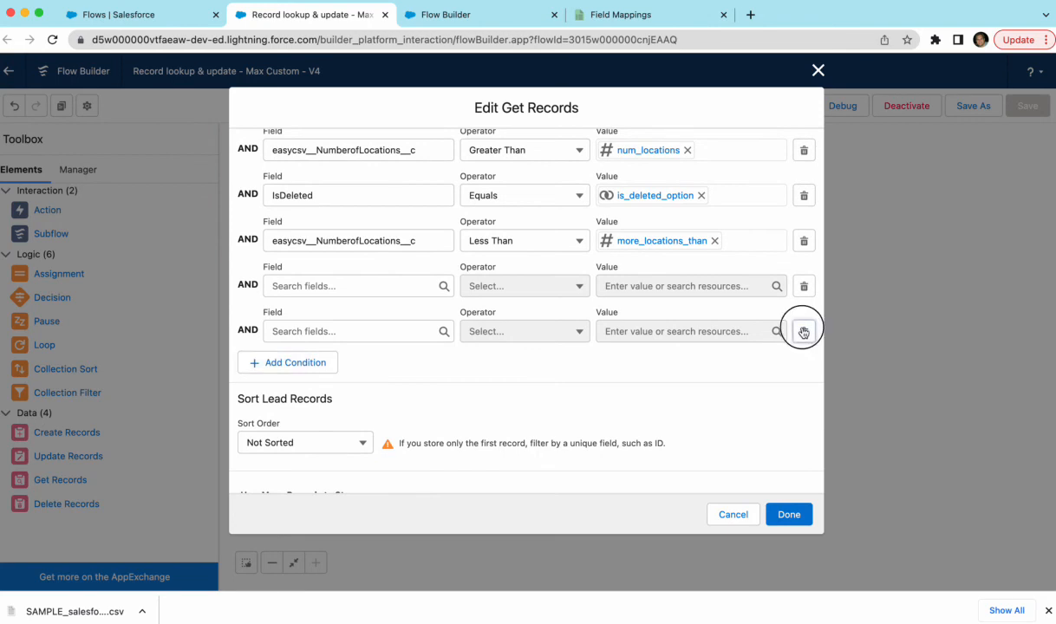
click(804, 332)
Choose easycsv__Import_Name_ID__c as the field of the empty last lead filter condition
click(291, 289)
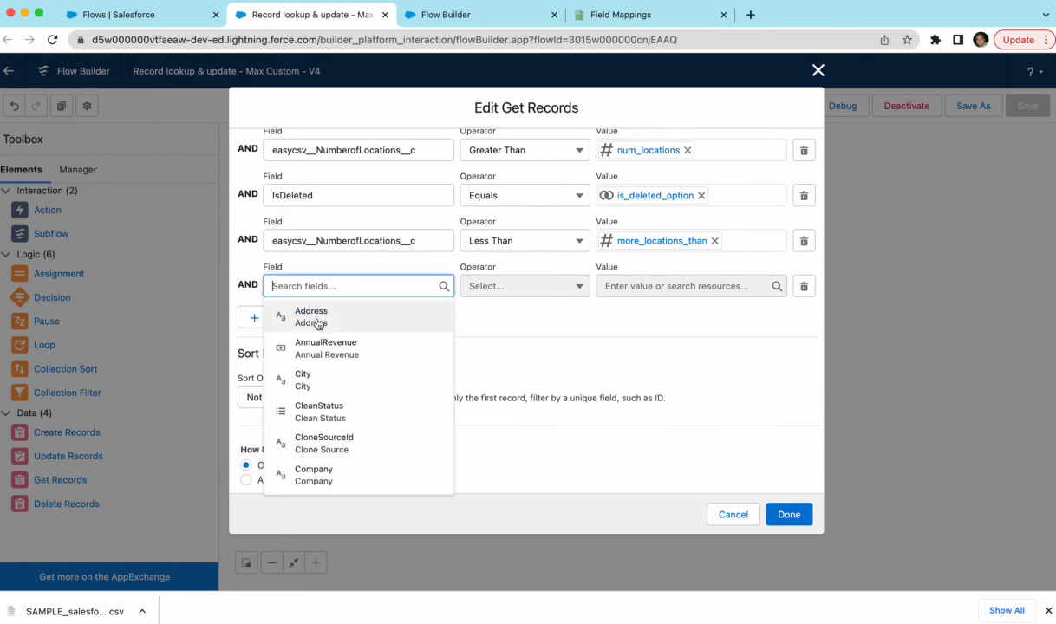
scroll(345, 389, down, 5)
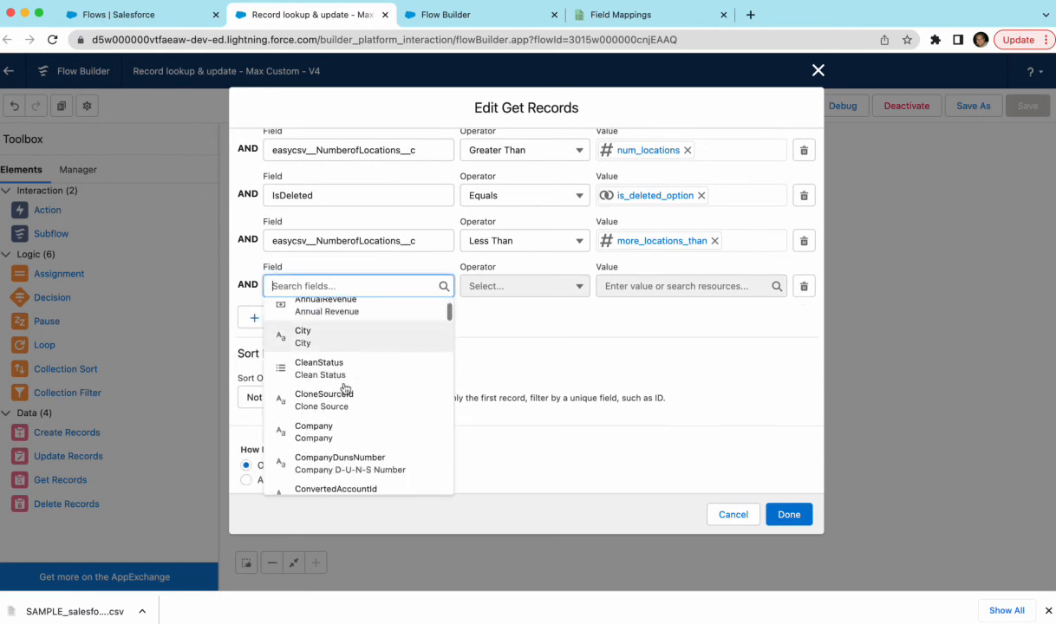
scroll(345, 389, up, 5)
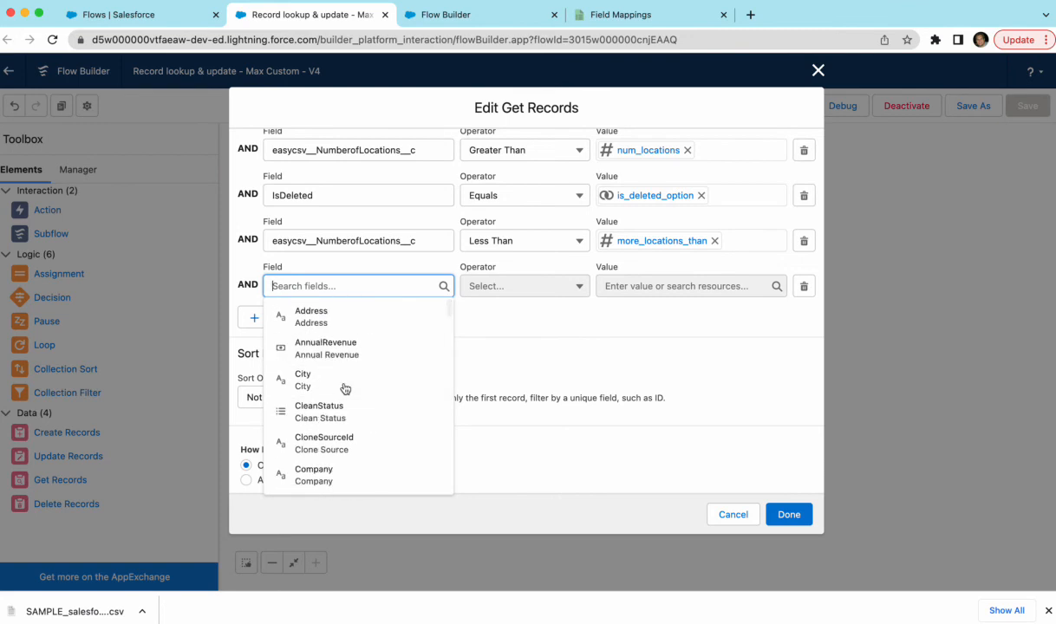
text(var)
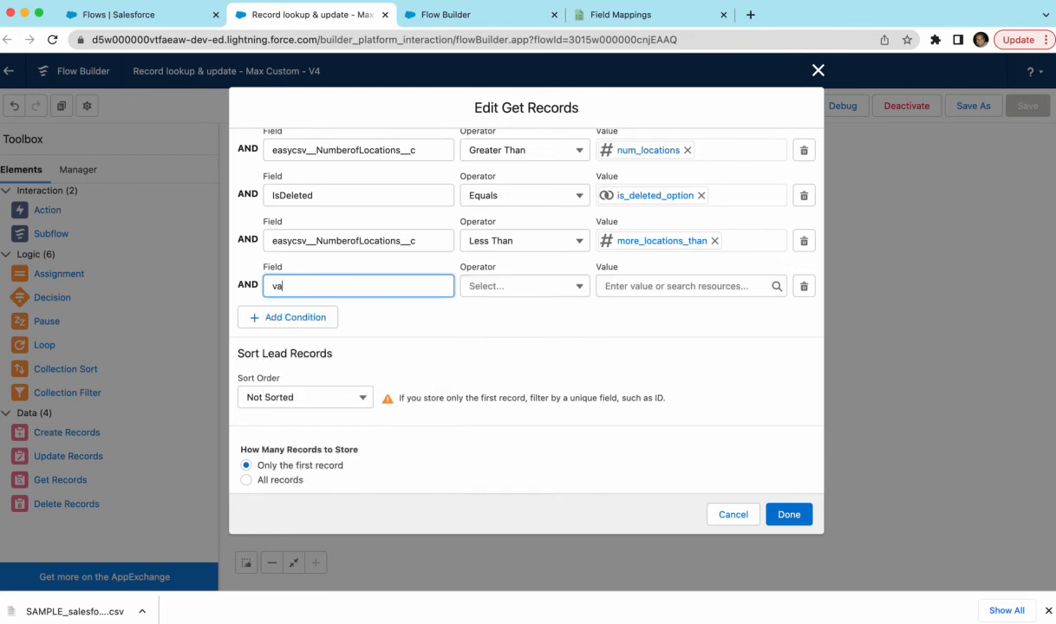
key(BackSpace)
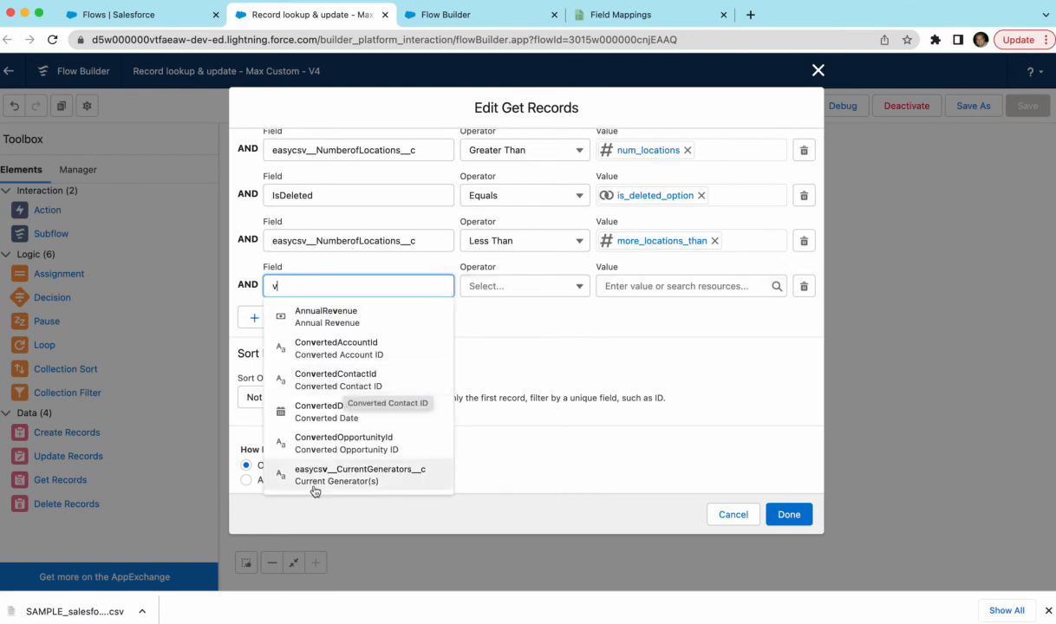
scroll(325, 440, down, 3)
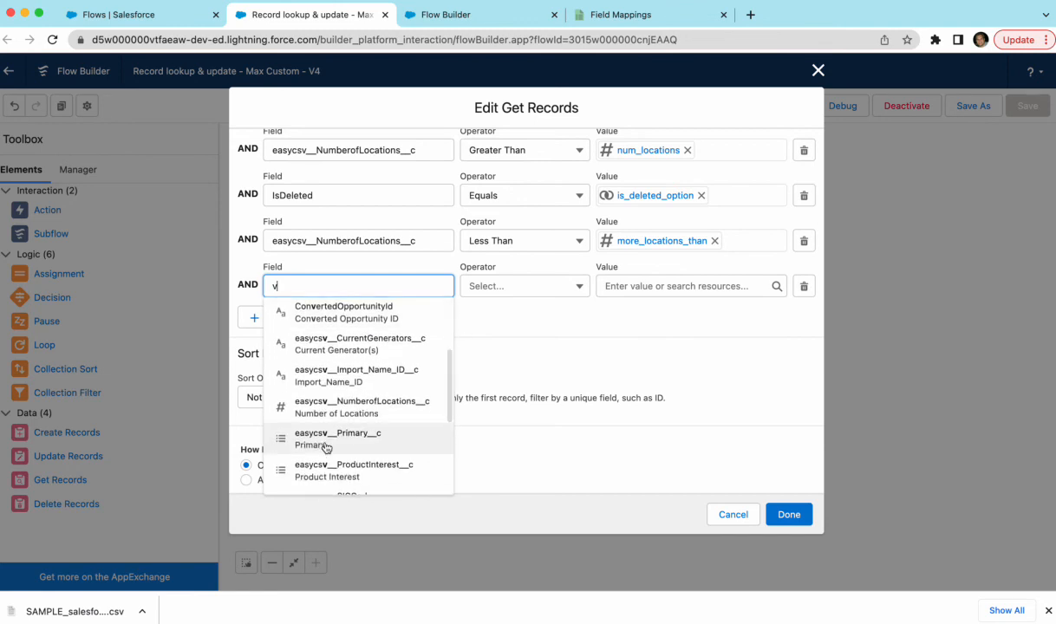
click(348, 384)
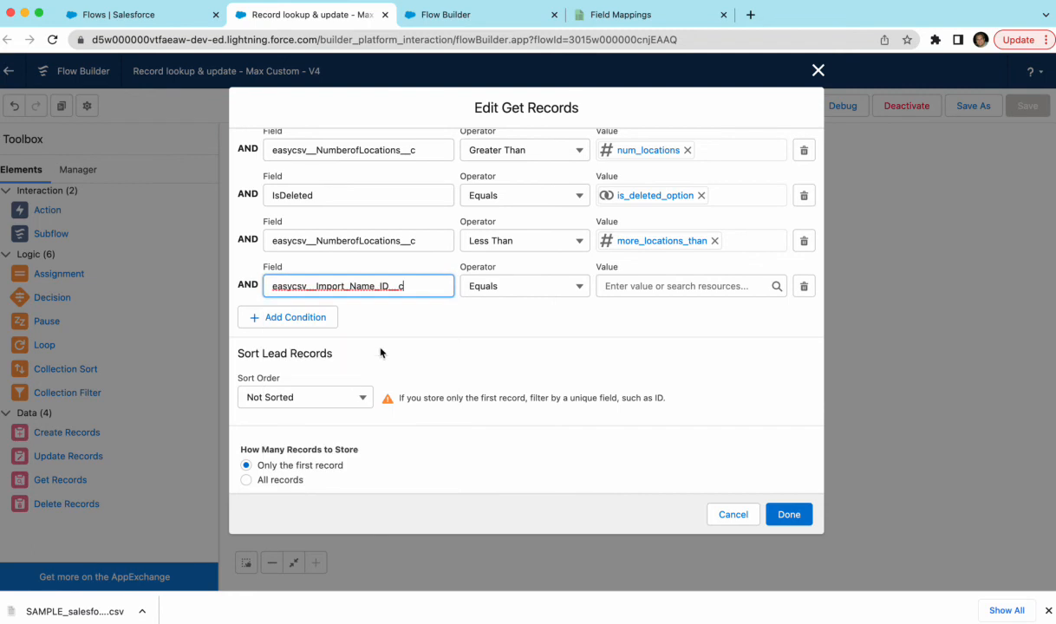
Create a new Variable resource named mycookiefield as the value of the Import_Name_ID condition
click(609, 286)
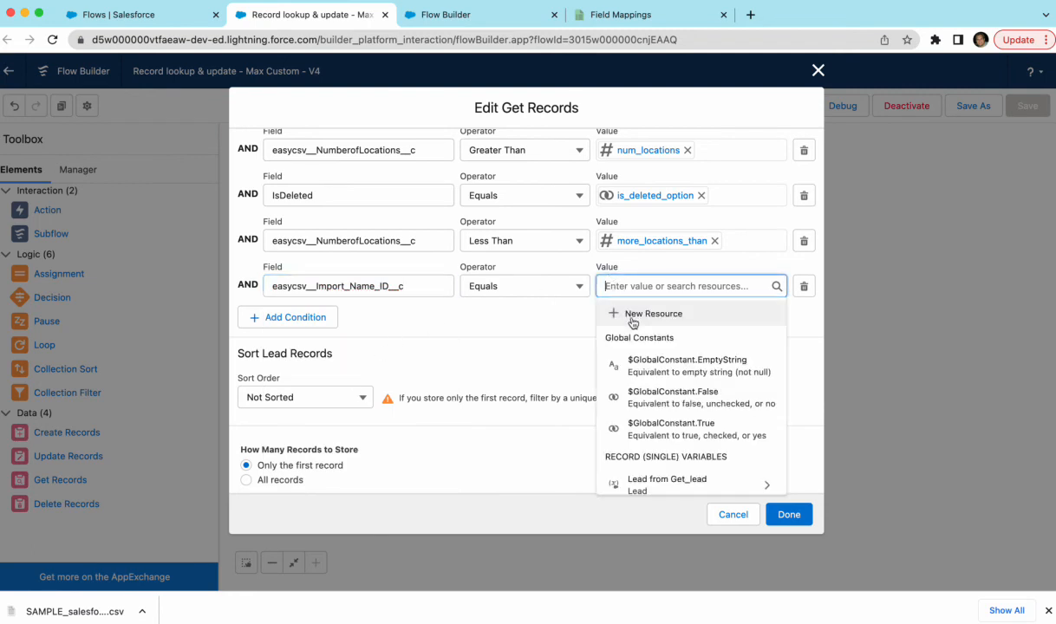
scroll(632, 388, down, 5)
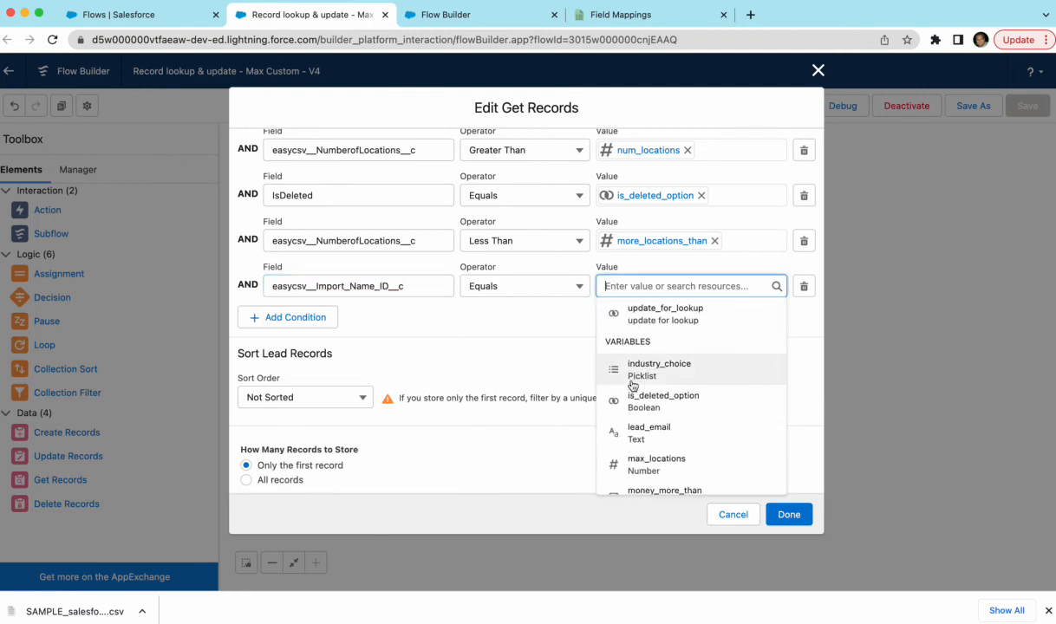
scroll(631, 385, down, 4)
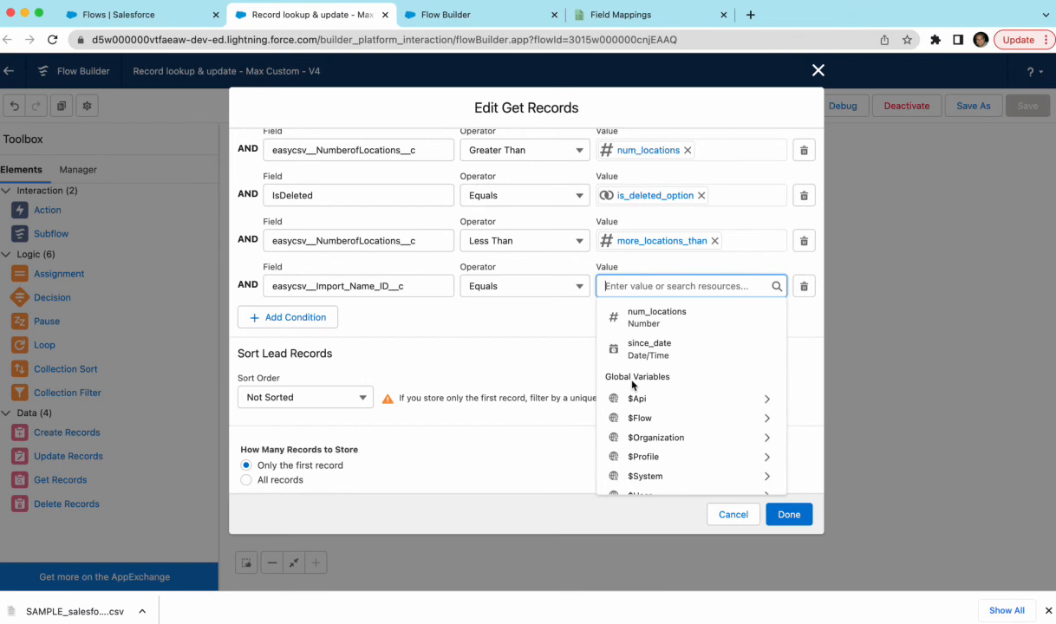
scroll(632, 386, up, 10)
click(651, 313)
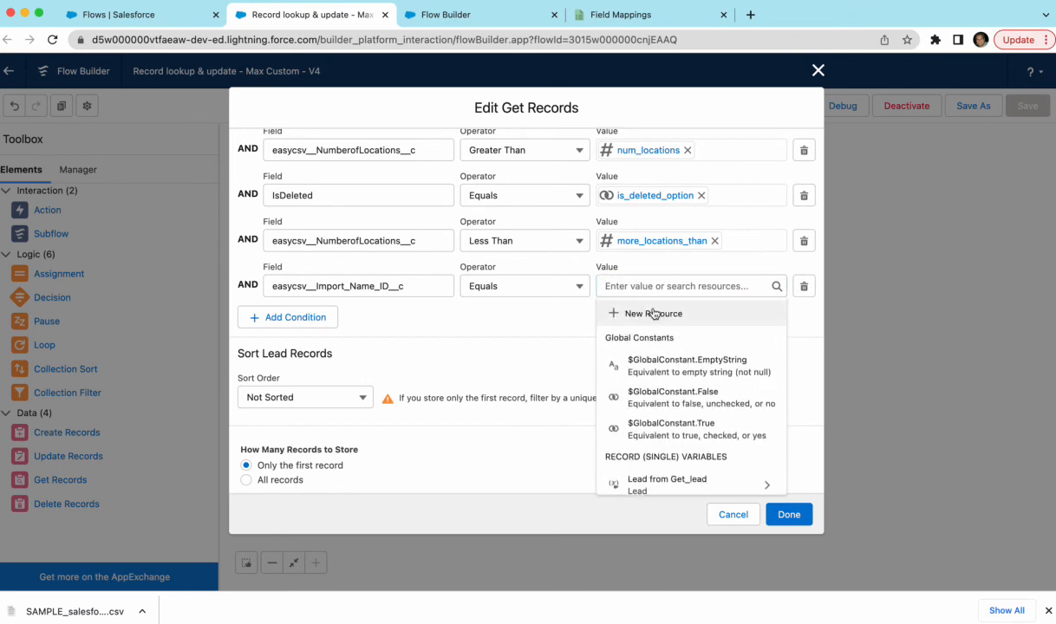
click(402, 265)
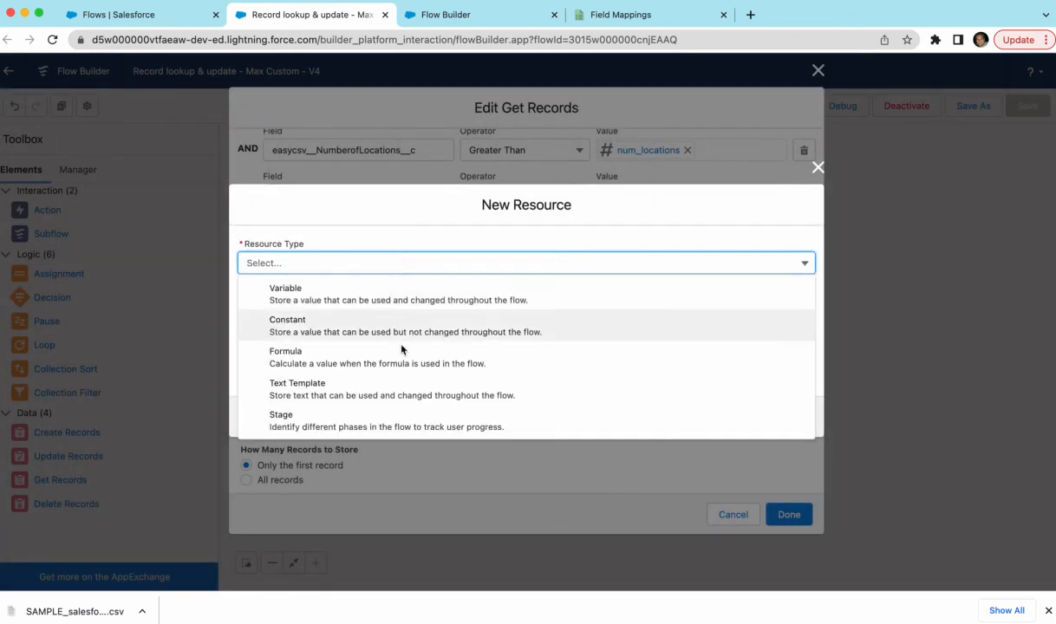
click(406, 299)
click(319, 293)
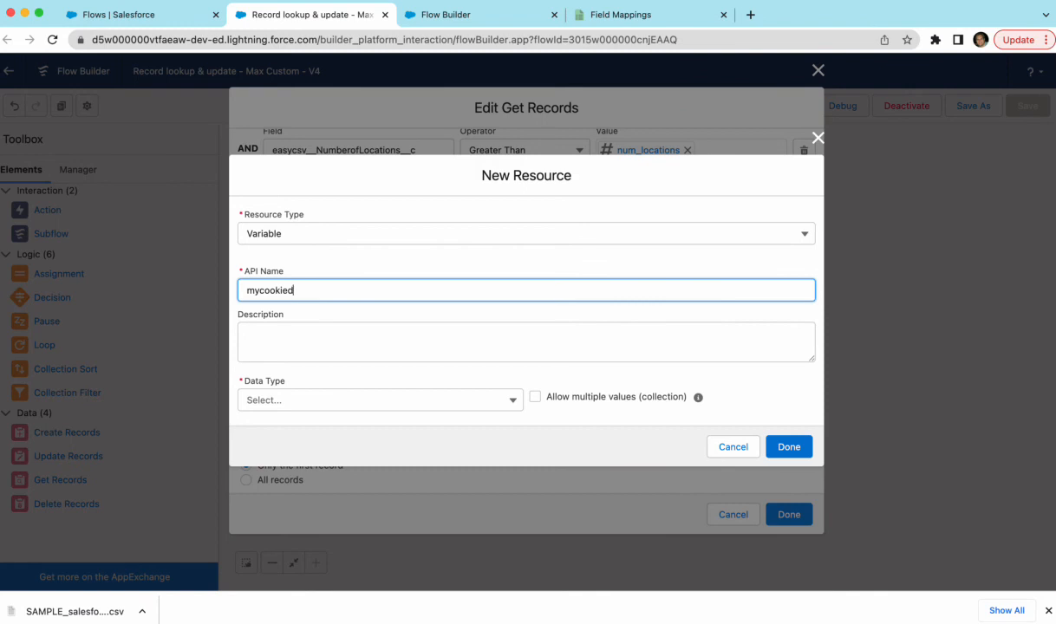
Give the mycookiefield variable the Text data type, make it available for input, and finish creating it
click(338, 407)
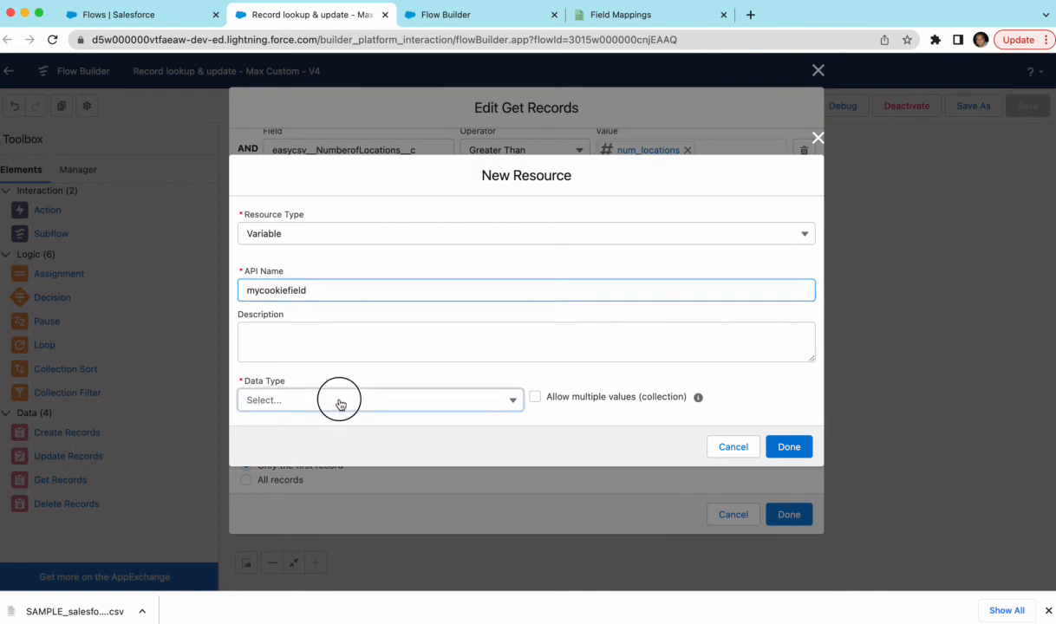
click(309, 214)
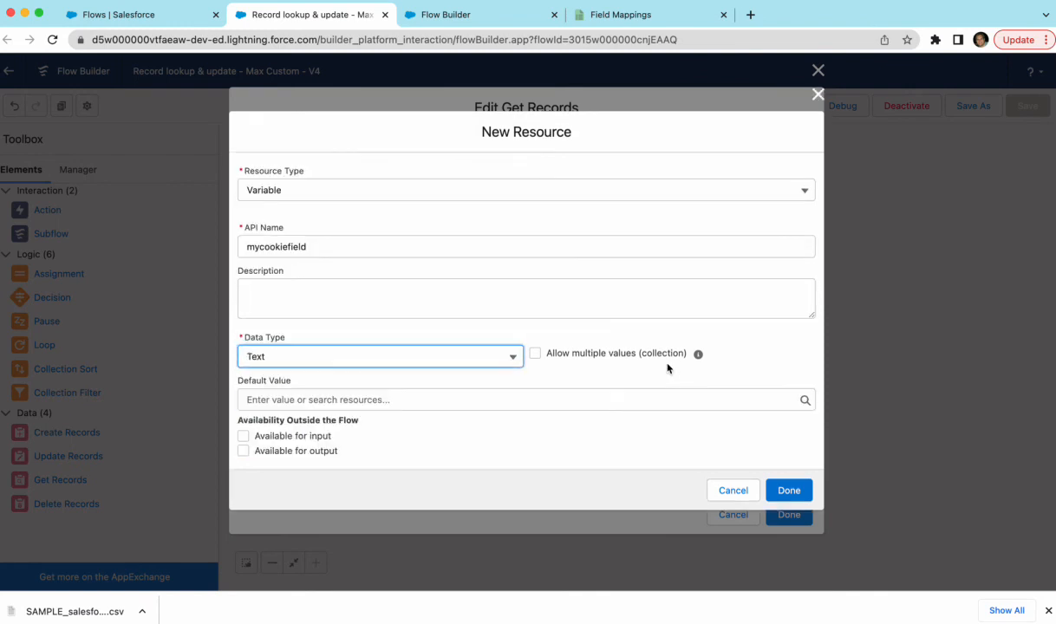
click(293, 436)
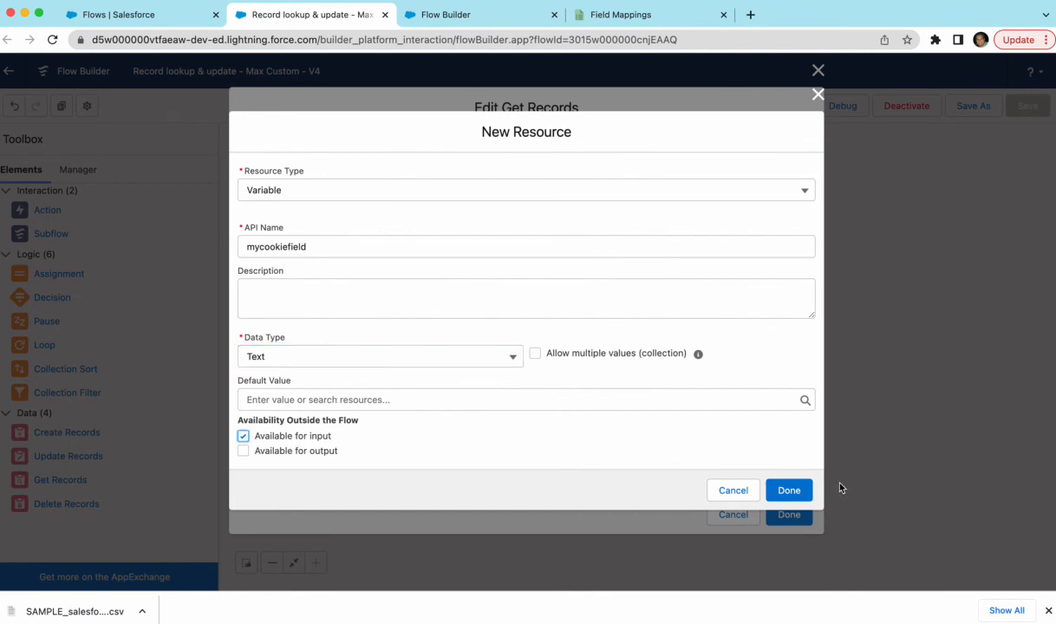
click(789, 491)
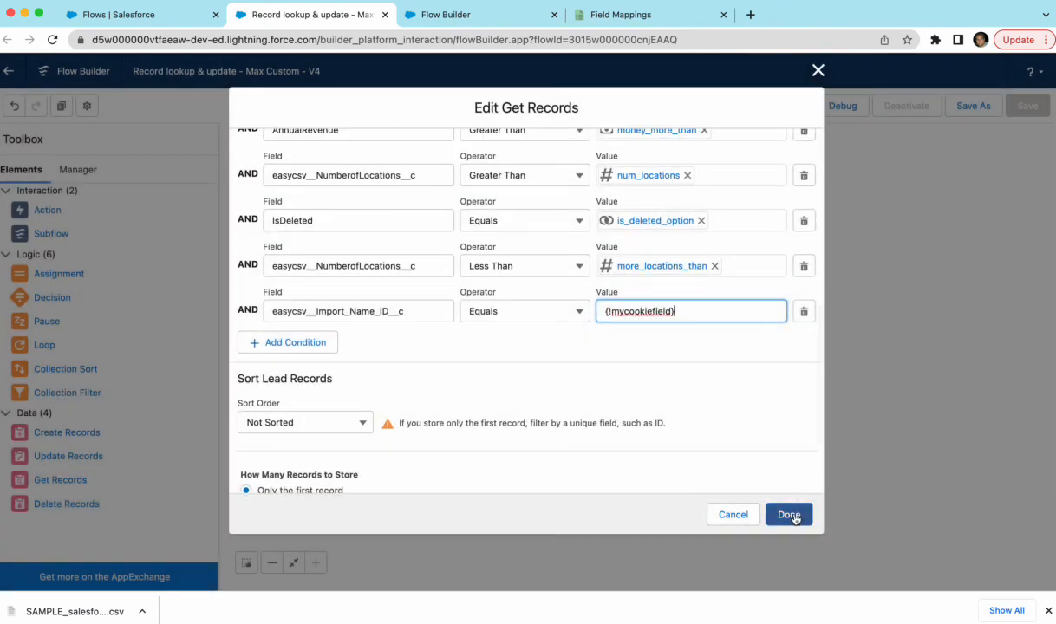
Review the Get Records filter variables, then switch to EasyCSV's Field Mappings page and examine the data type of each listed Salesforce field
scroll(668, 217, up, 5)
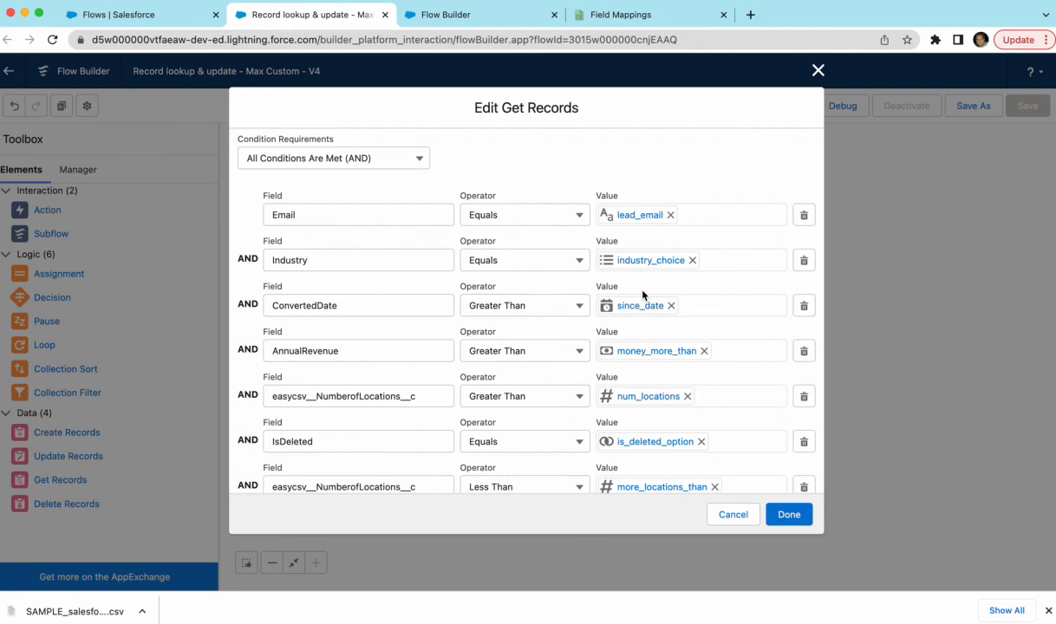
click(622, 15)
scroll(188, 308, down, 3)
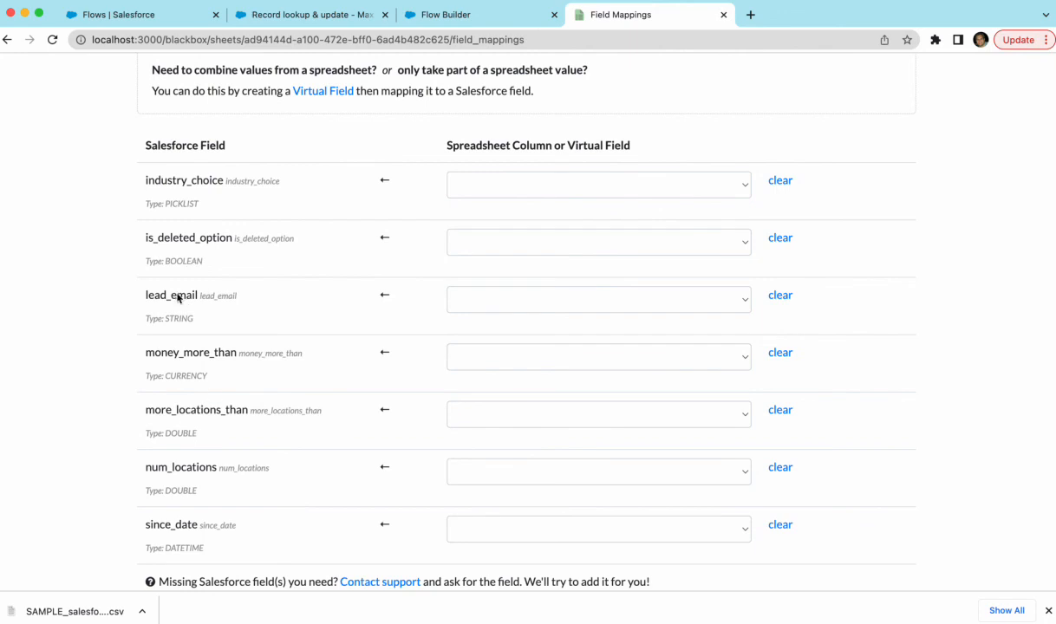
double_click(177, 298)
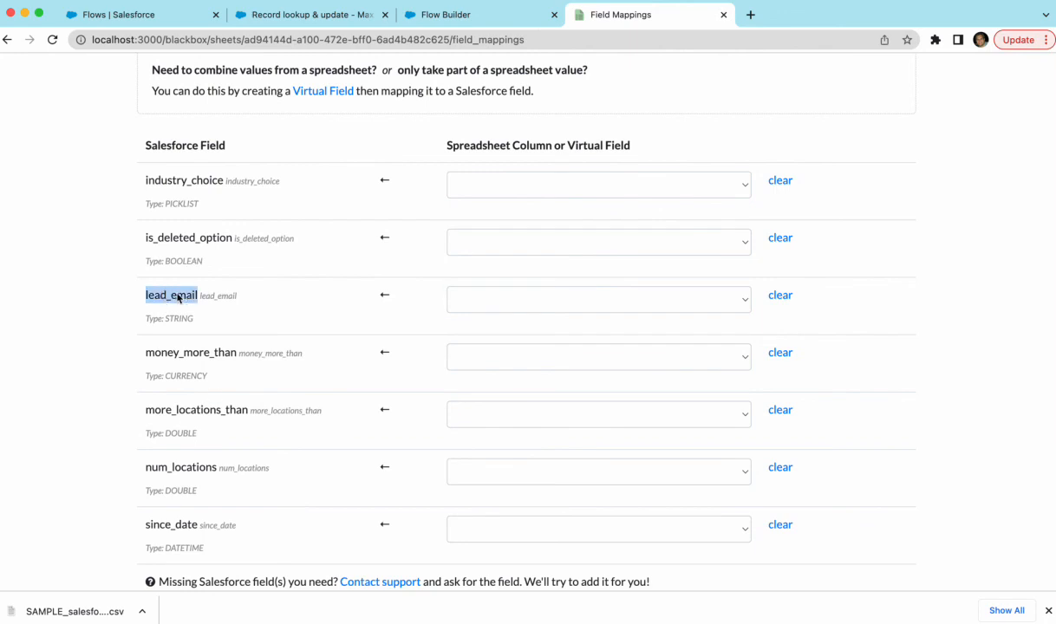
double_click(189, 375)
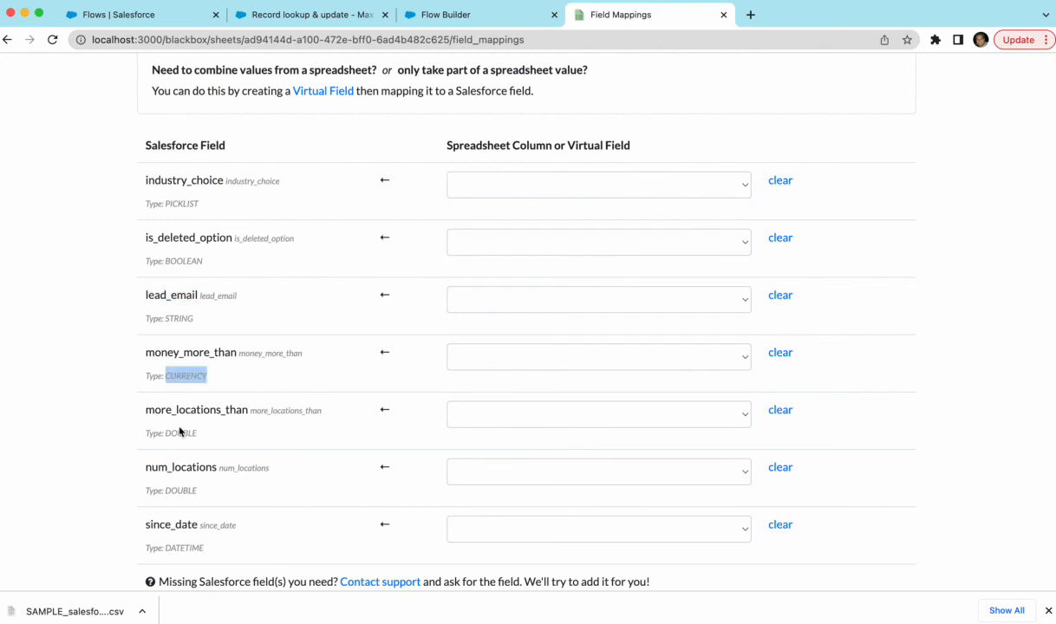
double_click(182, 433)
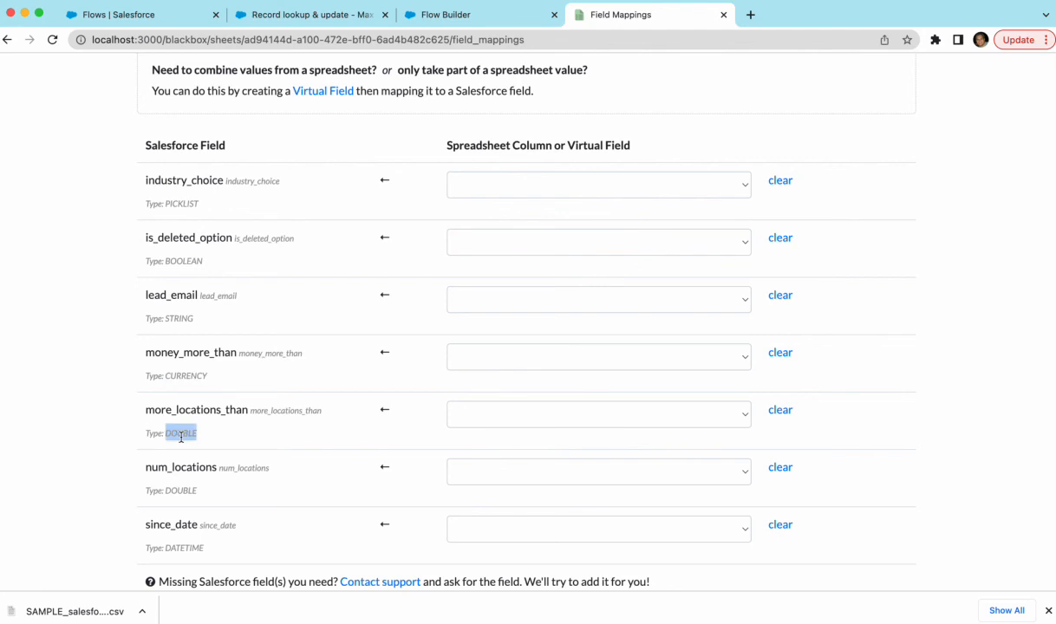
double_click(178, 490)
double_click(189, 548)
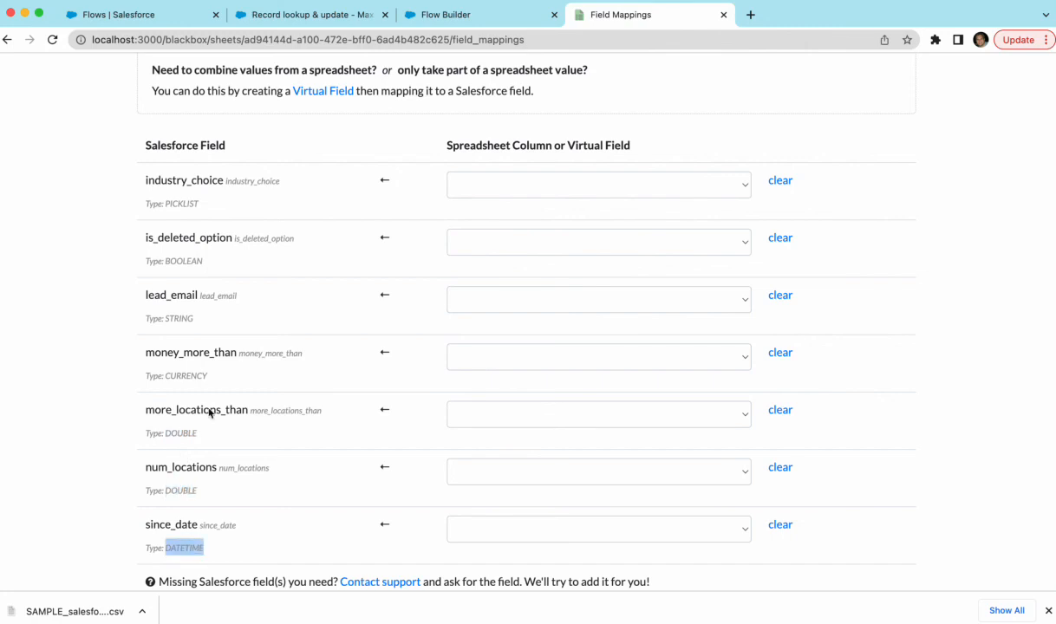
double_click(184, 204)
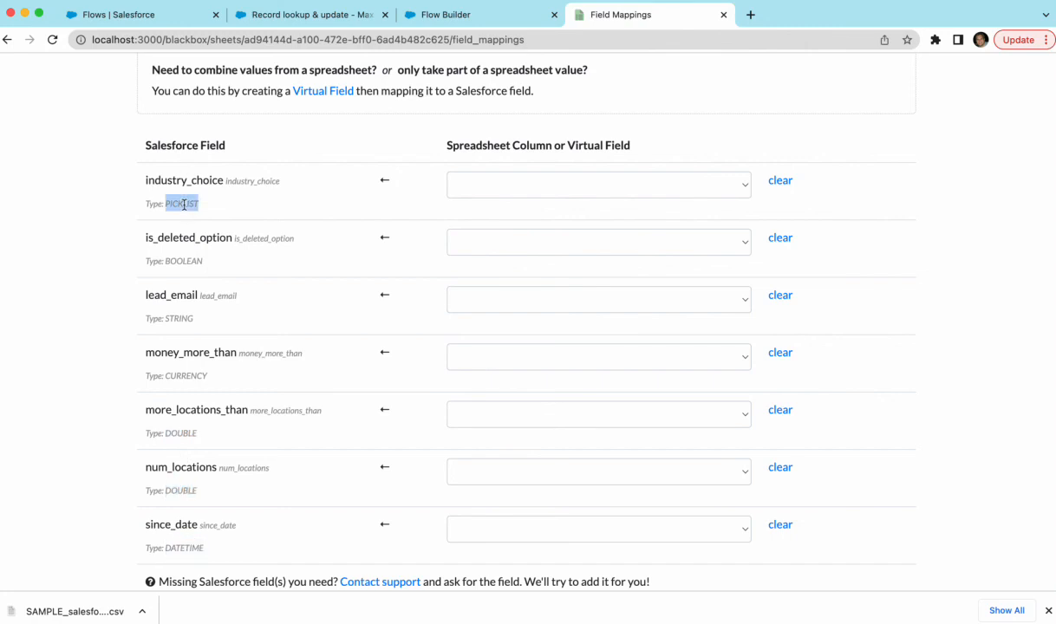
double_click(184, 261)
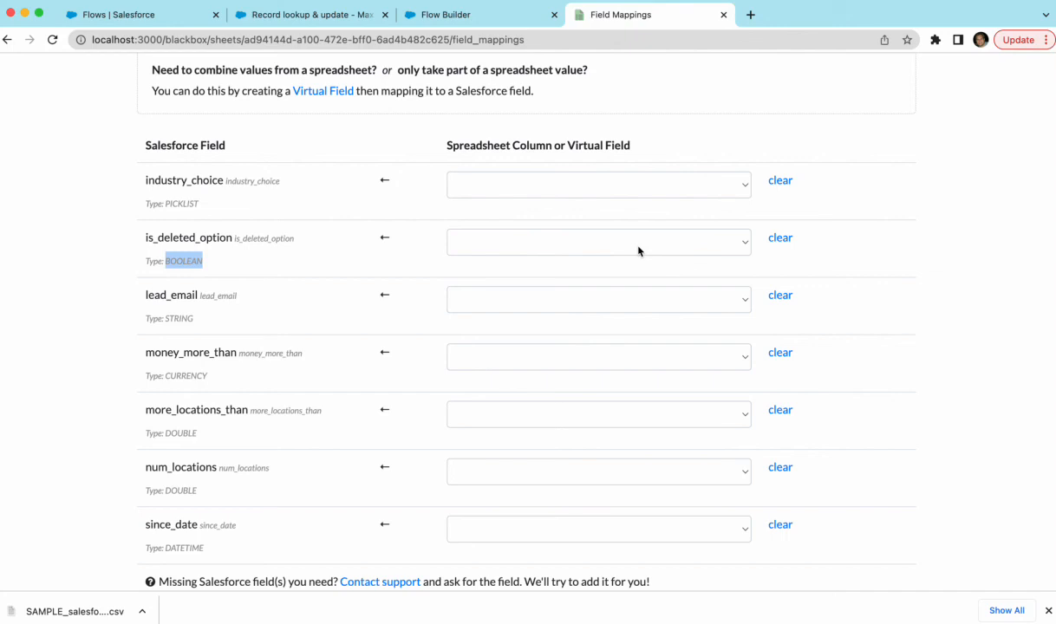
Map the lead_email Salesforce field to the email spreadsheet column and save the field mappings
click(478, 304)
click(474, 334)
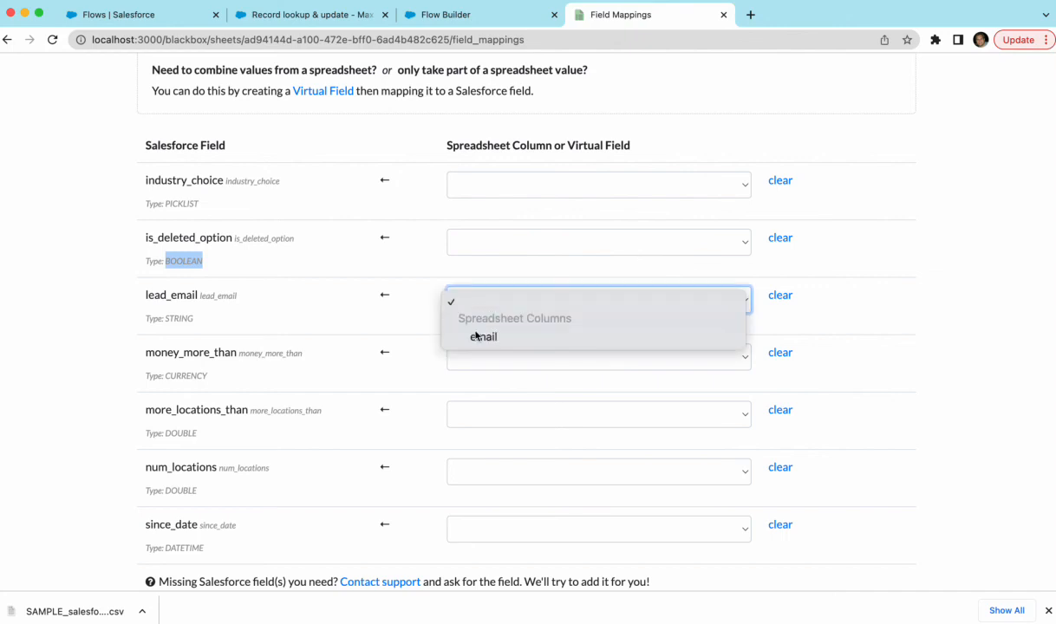
click(130, 311)
click(482, 353)
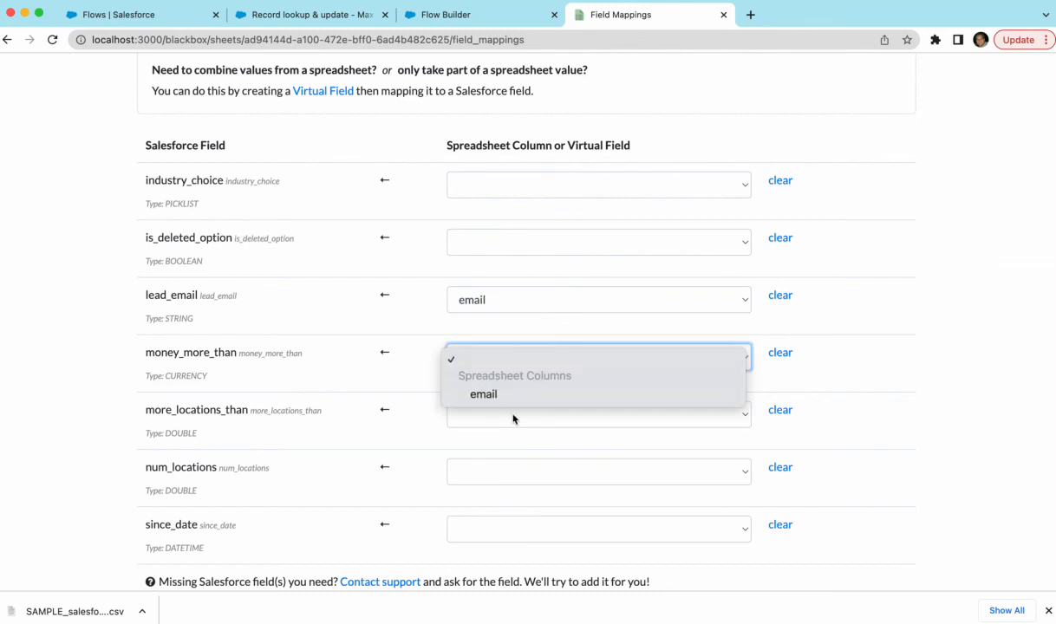
click(98, 364)
scroll(102, 371, down, 2)
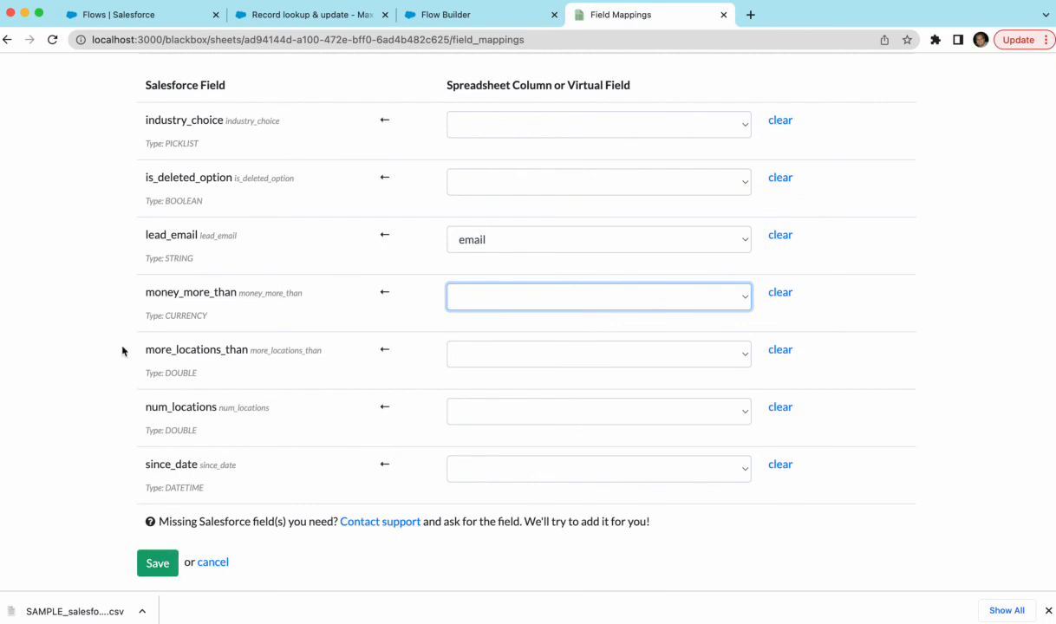
click(144, 563)
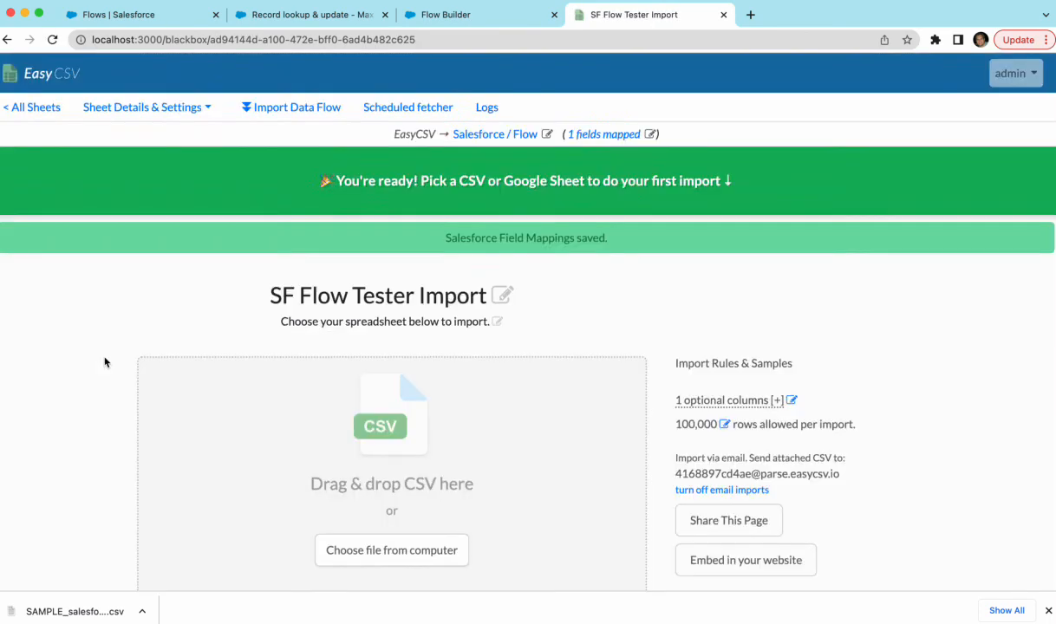
Review the import page and its notification settings for emailing import results, leaving the settings without saving
scroll(104, 362, down, 2)
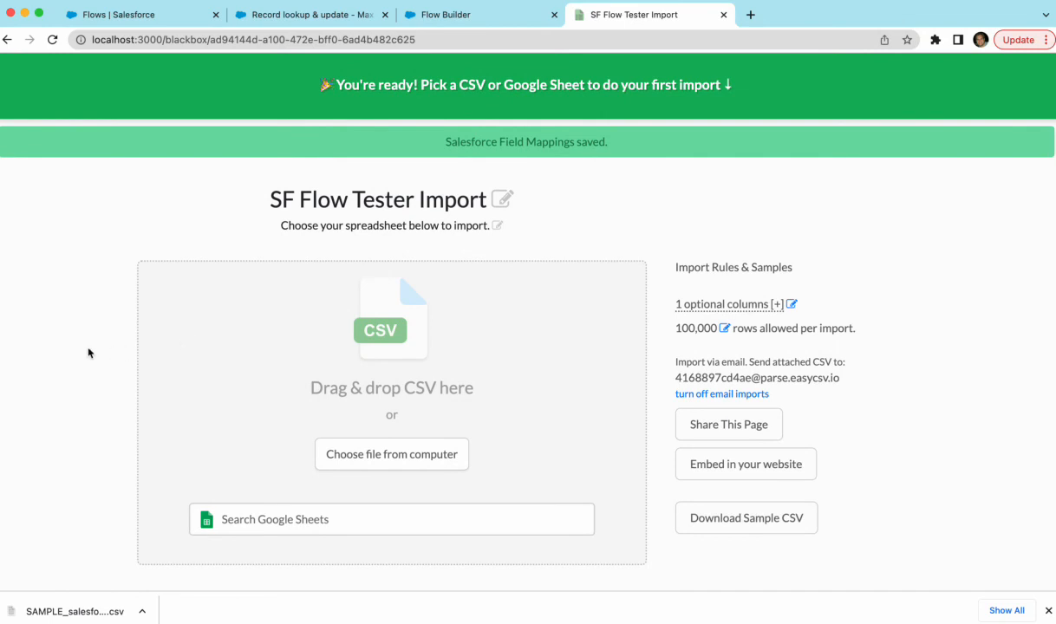
scroll(88, 353, up, 2)
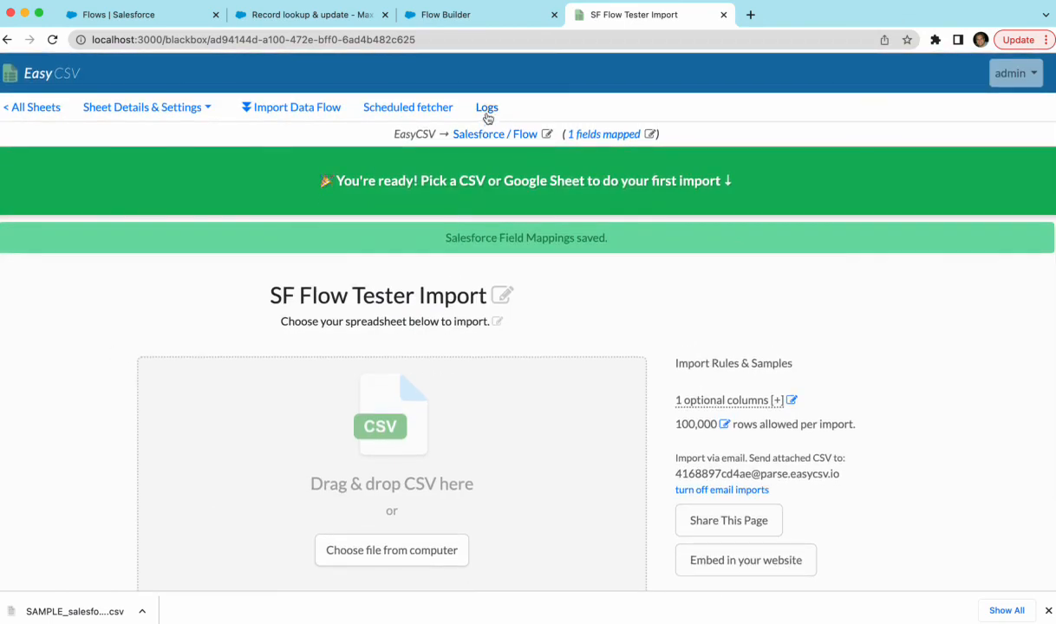
click(213, 111)
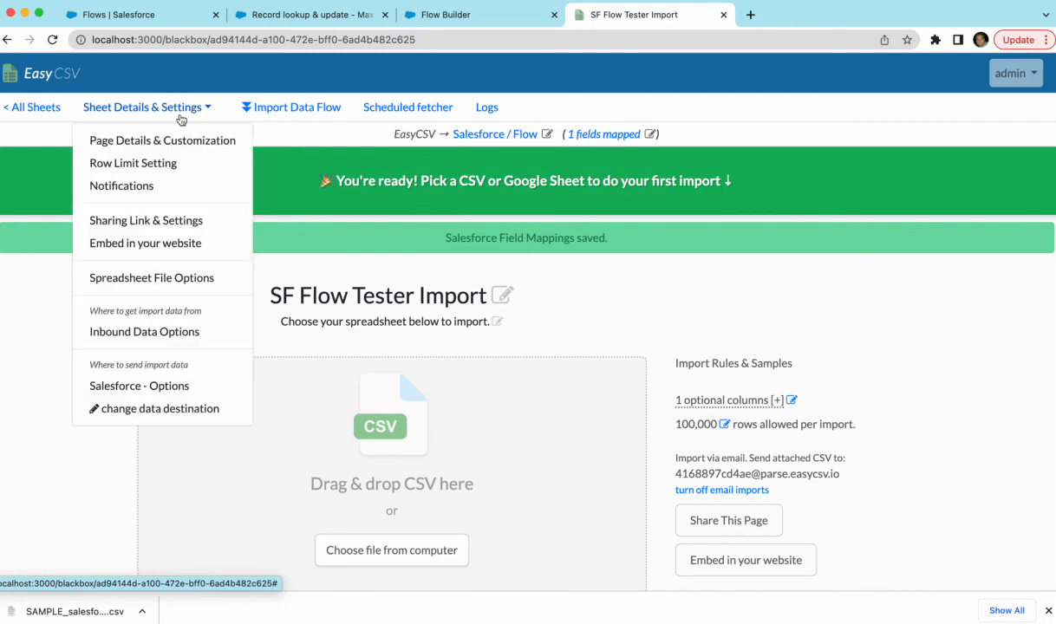
click(137, 184)
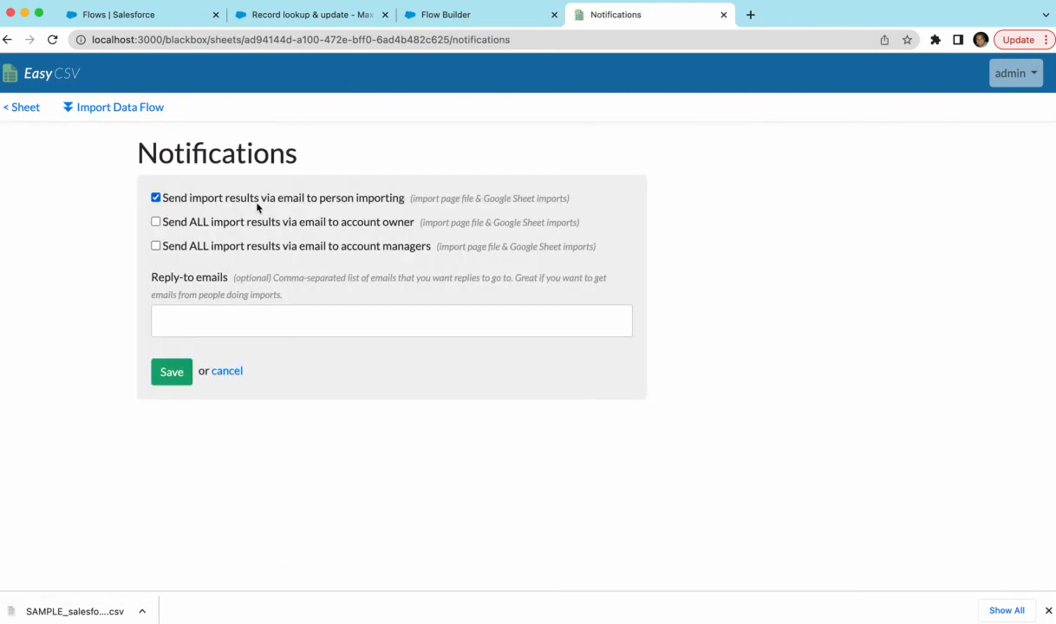
click(235, 378)
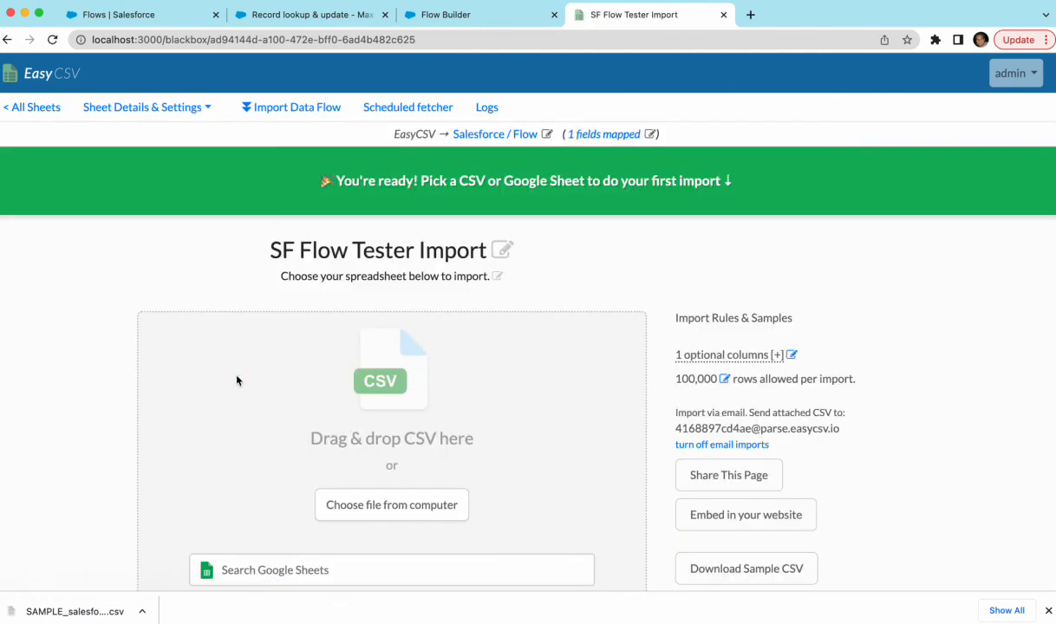
scroll(97, 352, down, 1)
scroll(104, 346, up, 1)
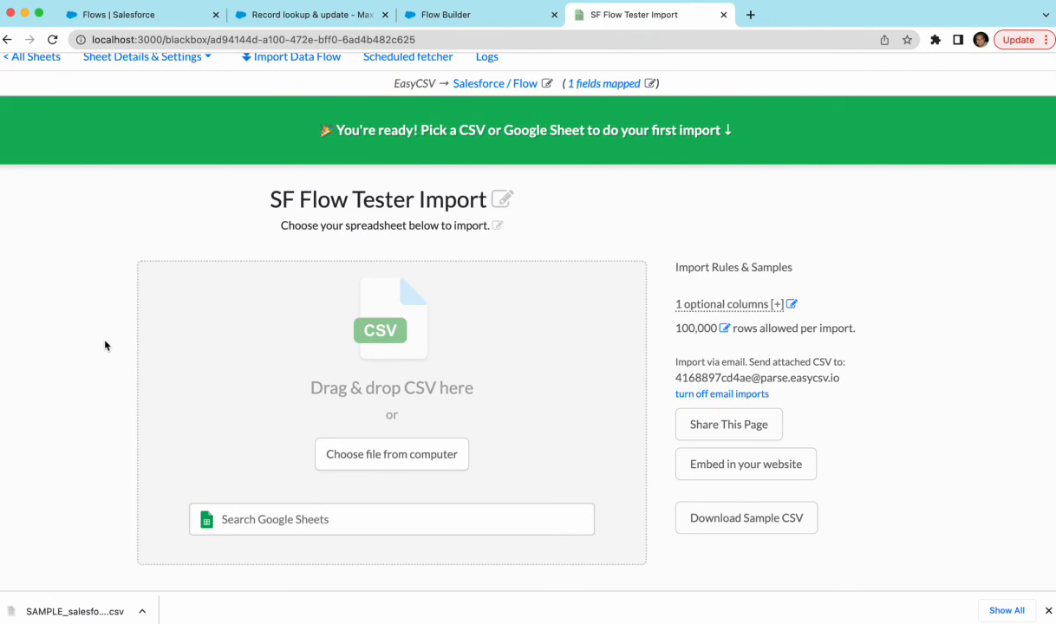
scroll(105, 346, up, 2)
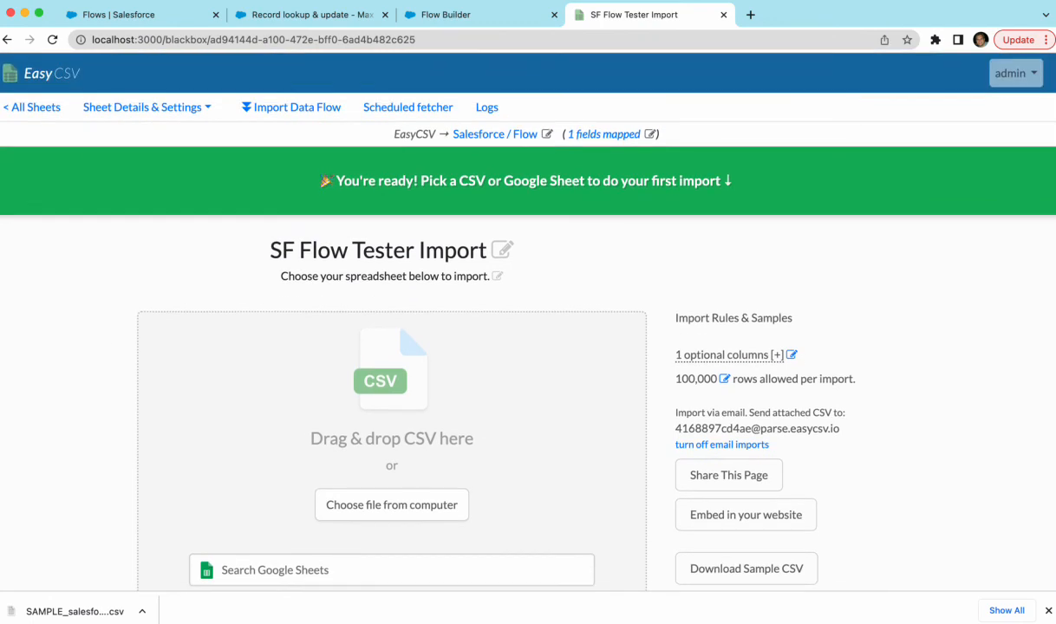